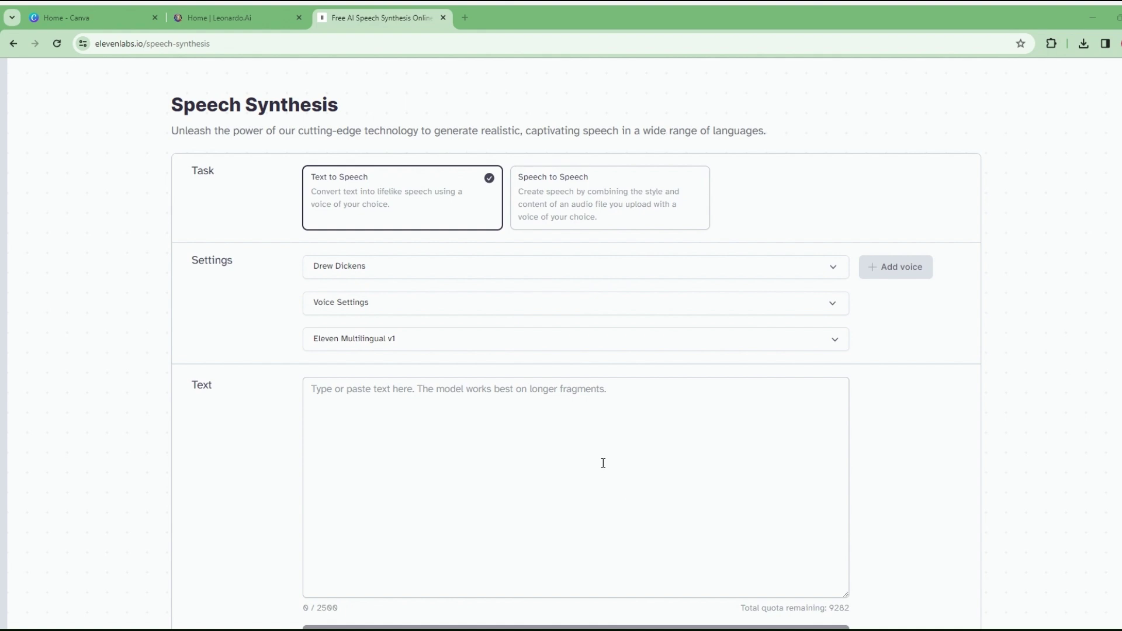
- Browse the recently used, professional, generated and premade voices available for text to speech, keeping the selected voice
left_click(591, 278)
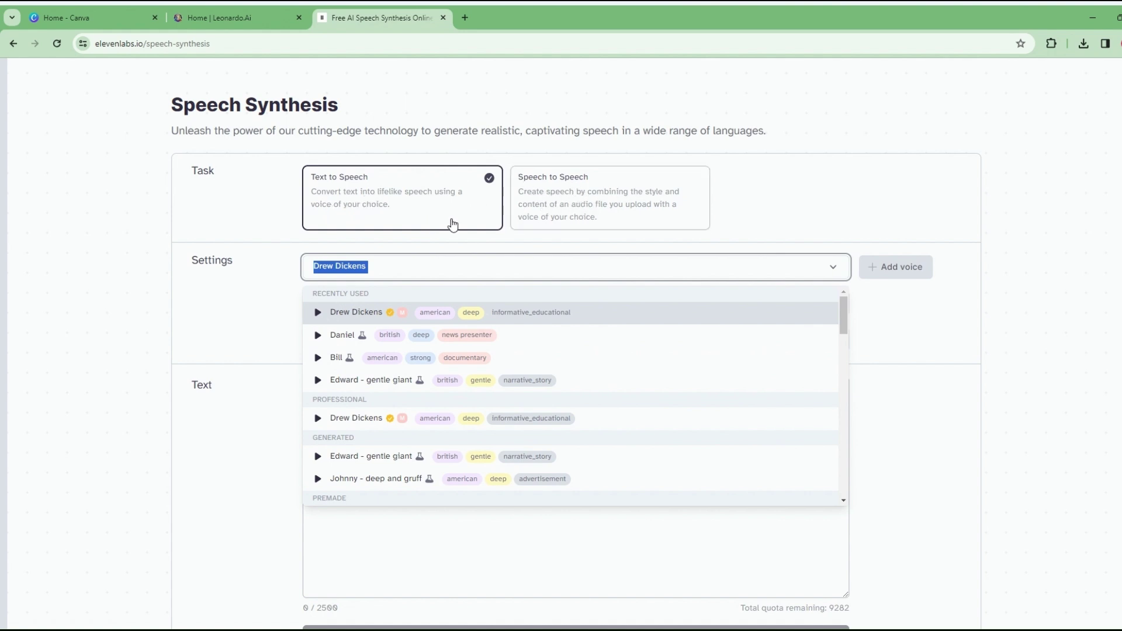
scroll(393, 358, "down", 1)
scroll(392, 357, "up", 1)
scroll(394, 415, "up", 2)
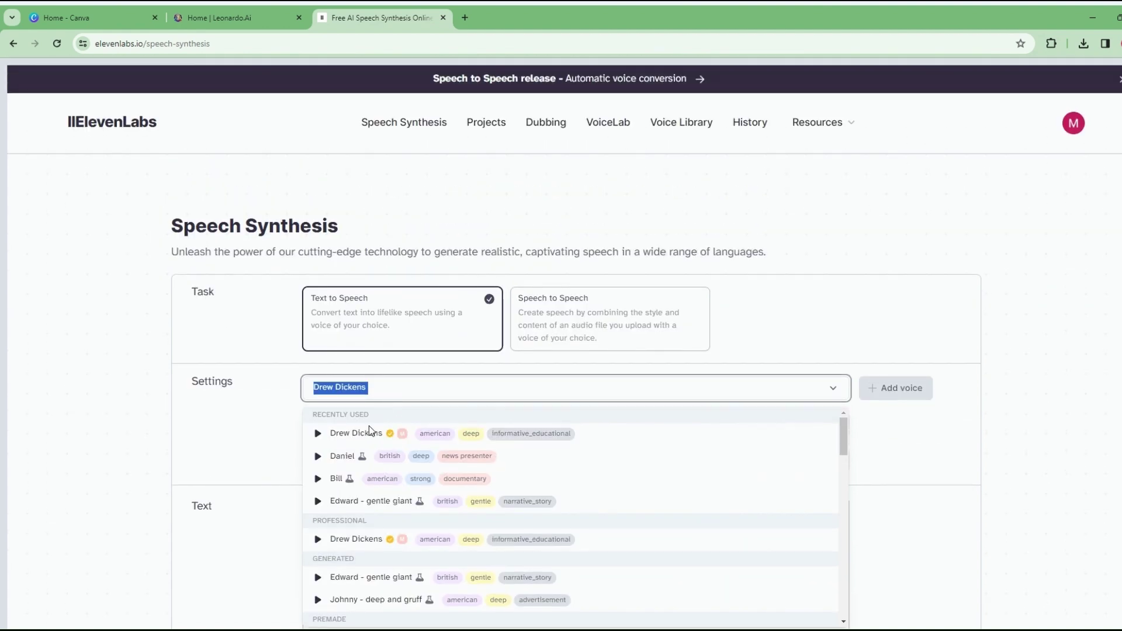
scroll(370, 433, "down", 2)
scroll(370, 432, "up", 2)
scroll(561, 344, "down", 1)
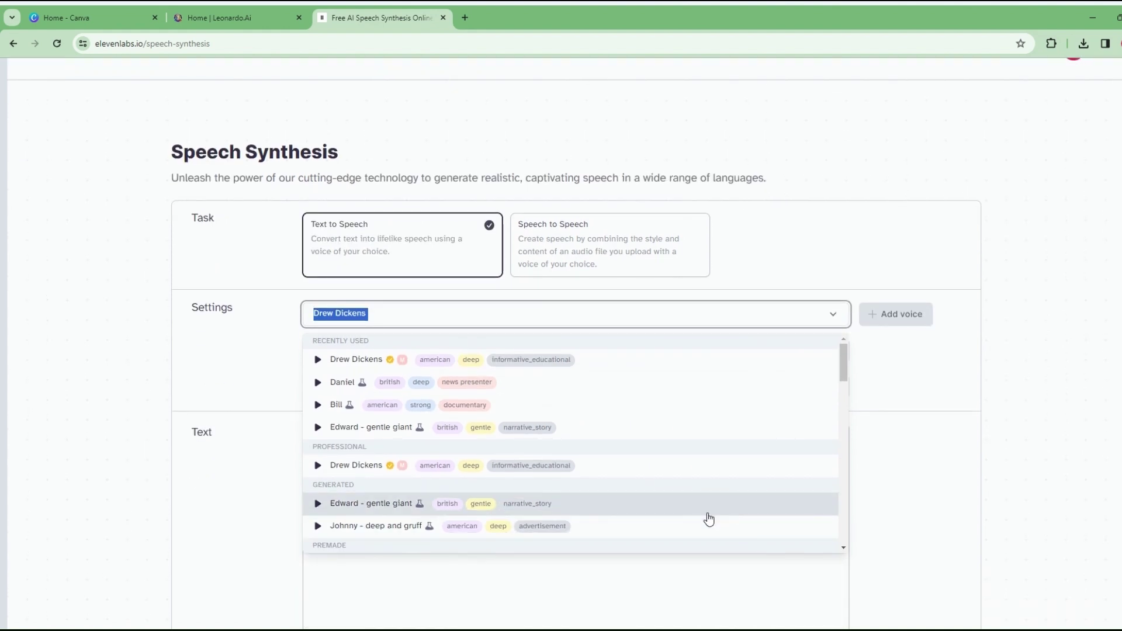
scroll(470, 195, "up", 1)
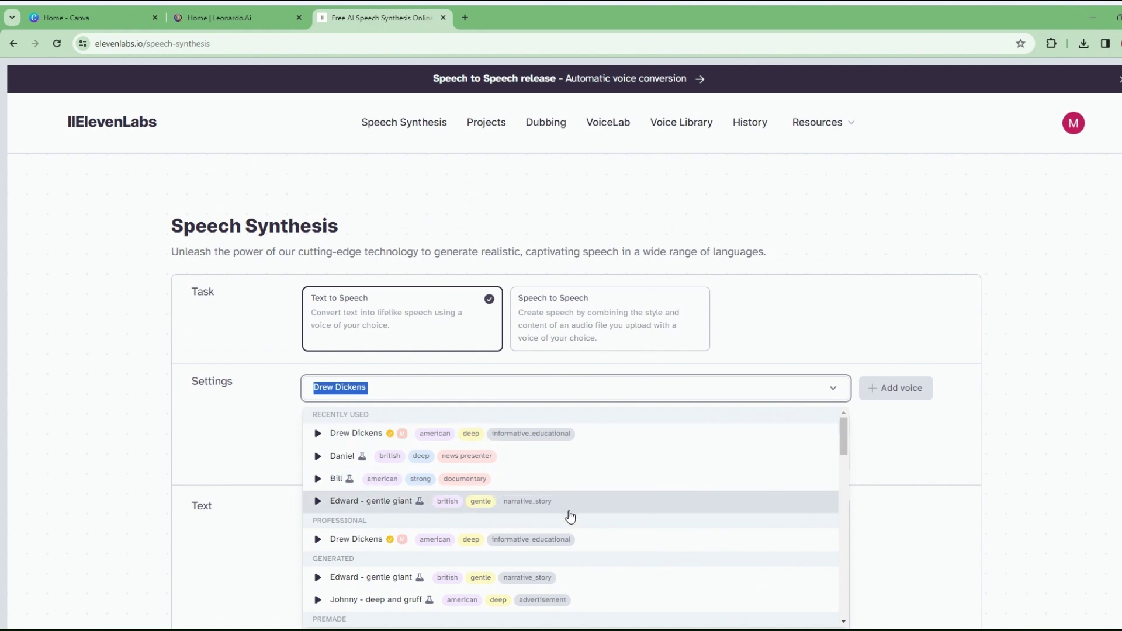
scroll(567, 531, "down", 1)
scroll(567, 531, "down", 1)
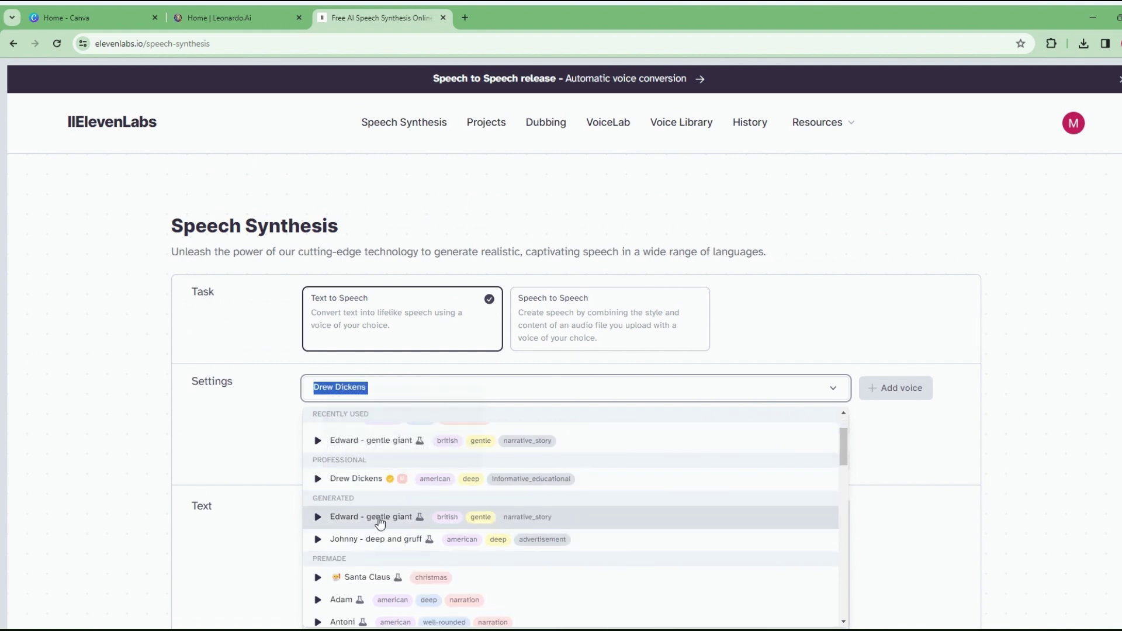
scroll(362, 565, "down", 2)
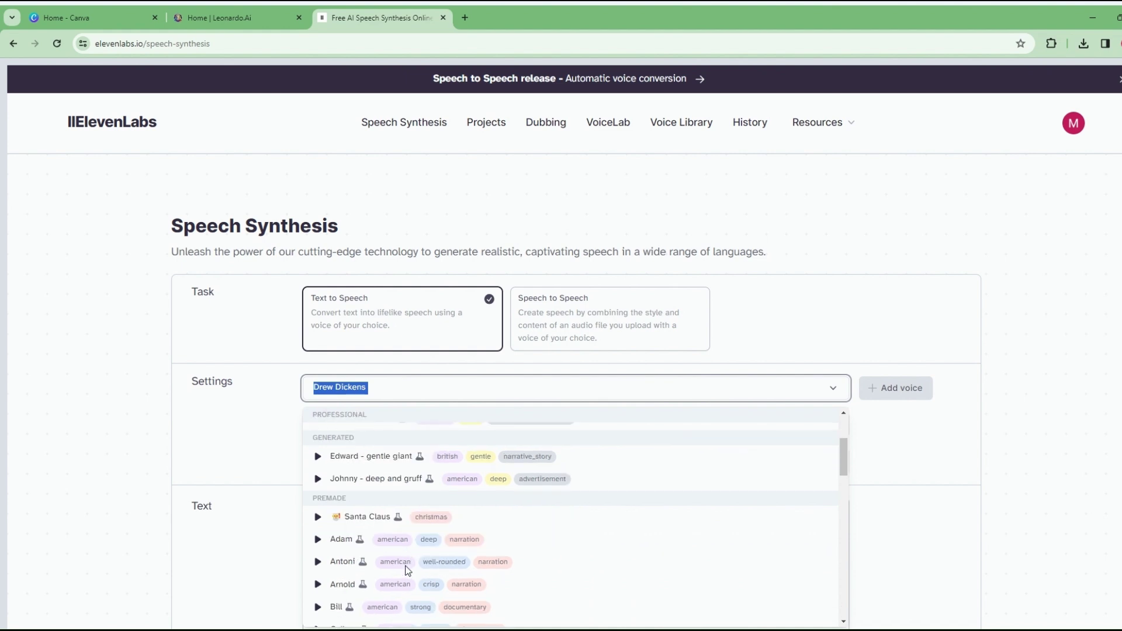
scroll(389, 537, "down", 3)
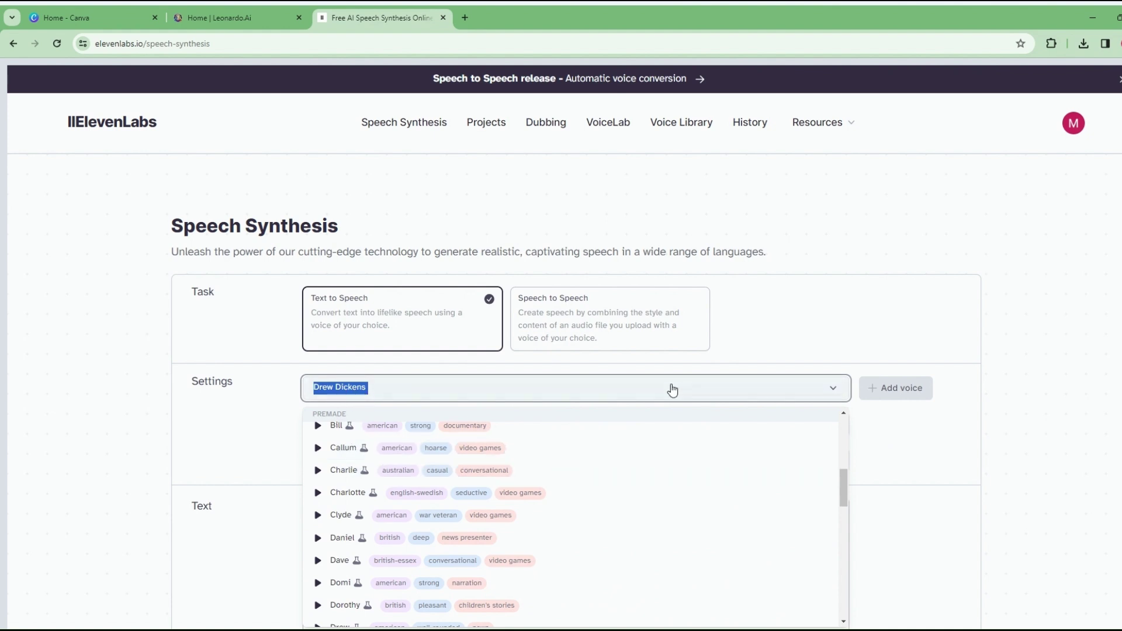
left_click(690, 389)
left_click(929, 456)
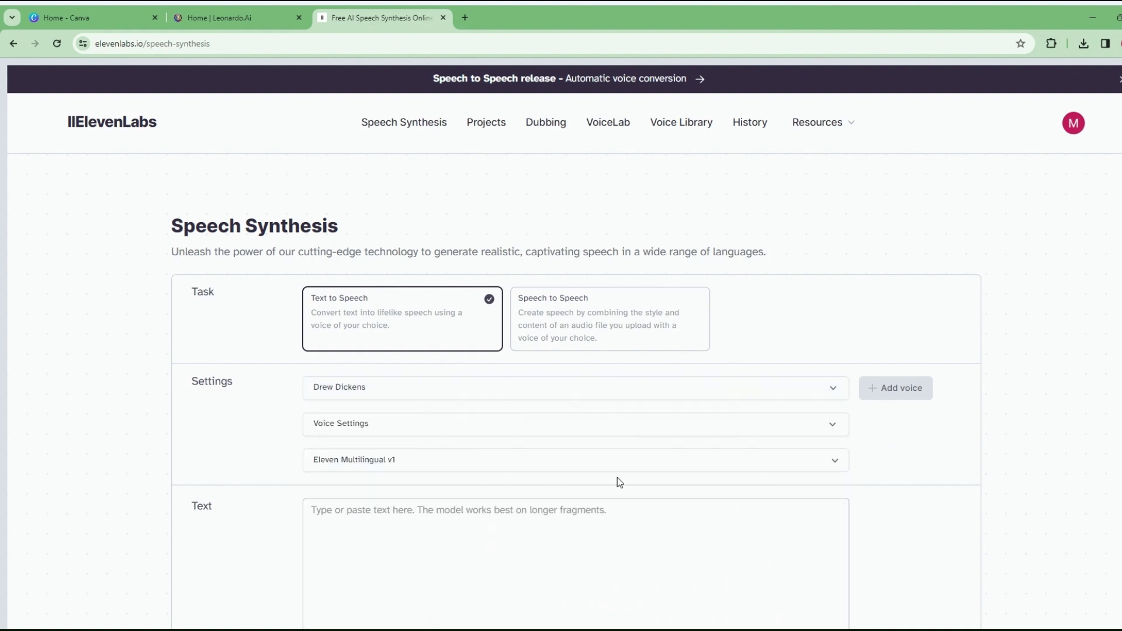
- Expand the voice settings and set the speech model to Eleven Multilingual v1
left_click(409, 436)
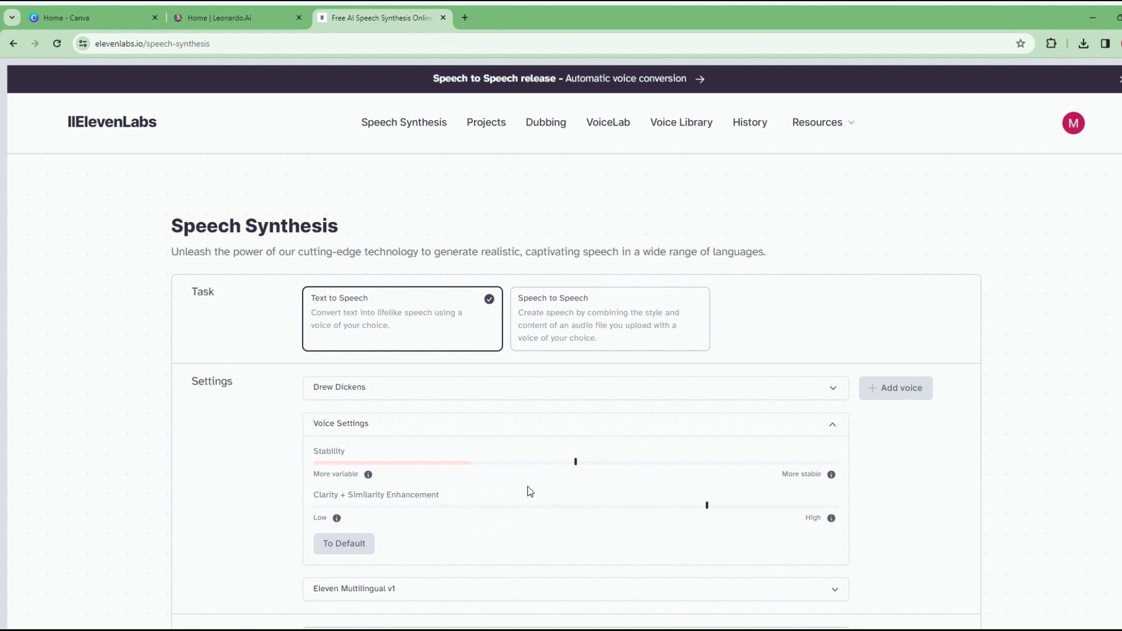
mouse_move(576, 466)
scroll(721, 512, "down", 4)
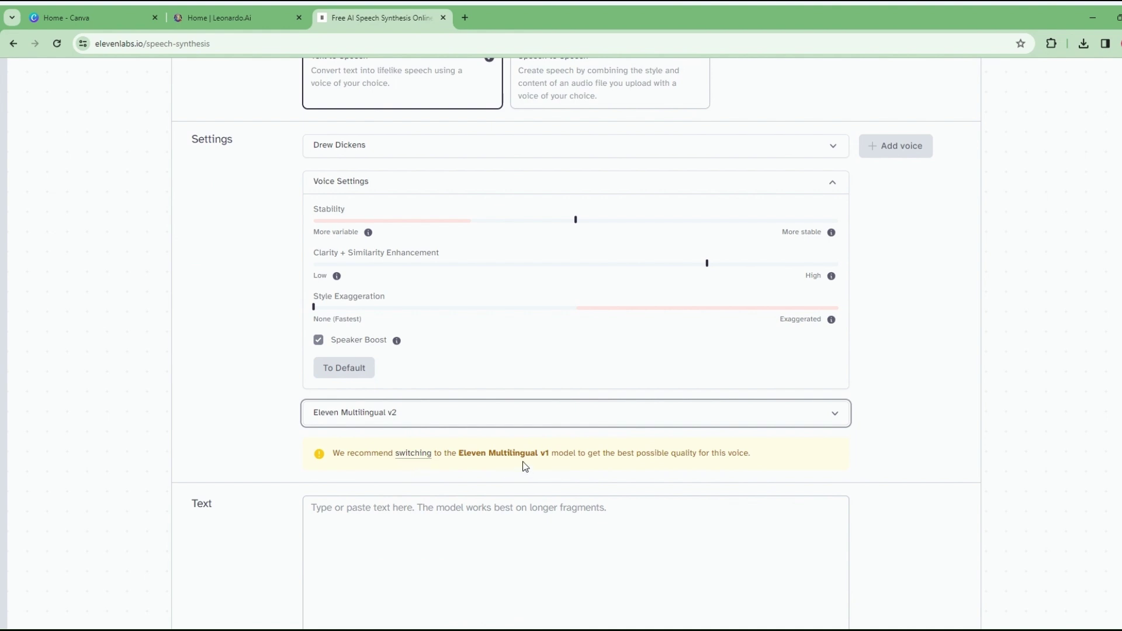
left_click(533, 419)
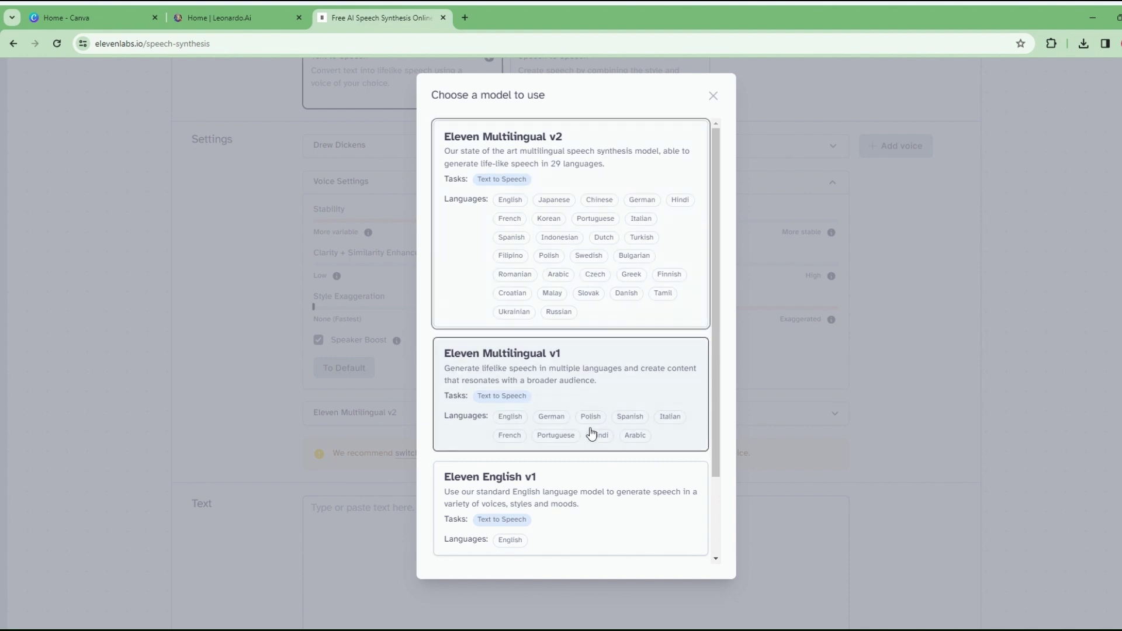
left_click(640, 408)
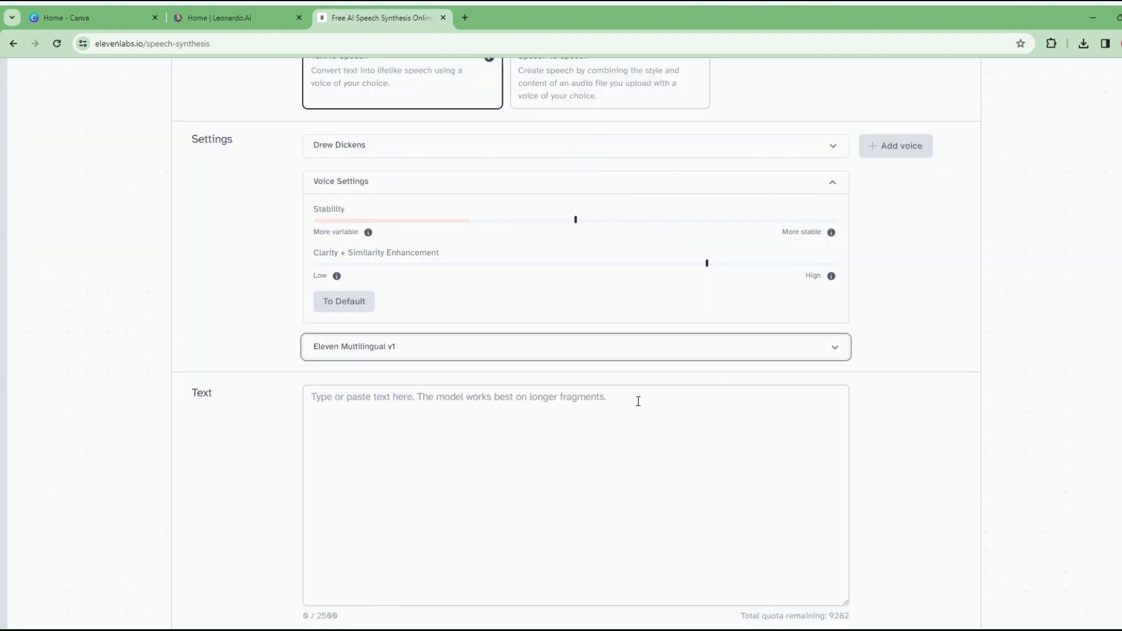
- Enter the Arabic script about Leonardo as a free Midjourney alternative and generate speech from it
left_click(630, 401)
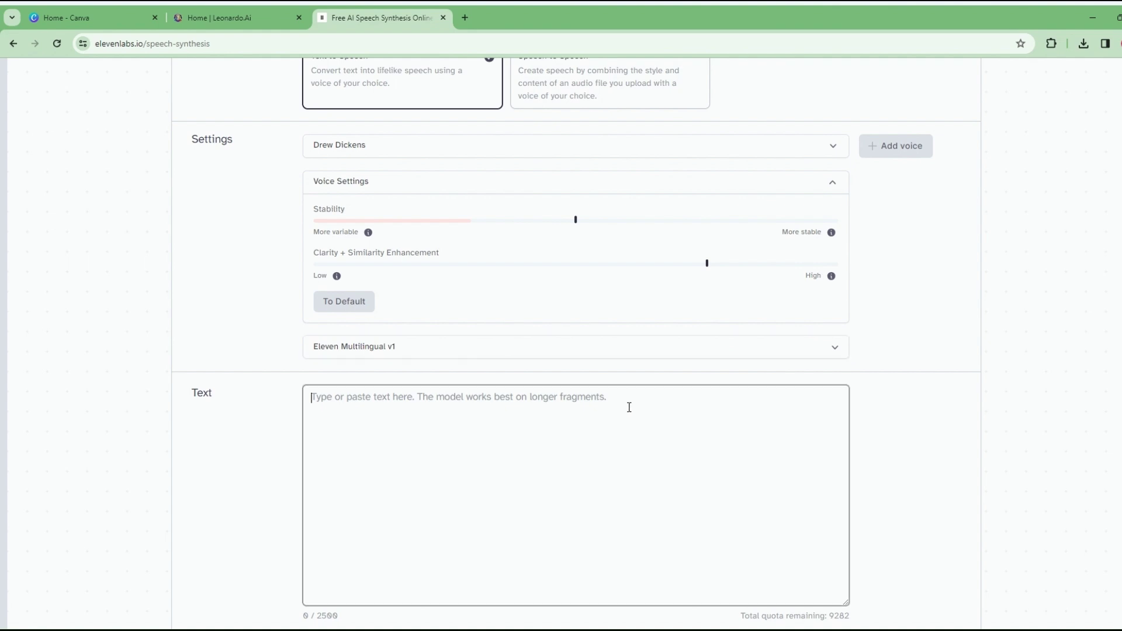
type("في عصرنا هذا، حيث تتسارع وتيرة التقدم التكنولوجي، يبرز موقع \\\"ليوناردو\\\" كأحد أهم الأمثلة على قدرة الذكاء الاصطناعي على تحويل الأفكار الإبداعية إلى واقع مرئي. هذا الموقع الذي يعتبر بديل مجاني لميدجورني والذي يستخدم تقنيات الذكاء الاصطناعي المتقدمة، يمكّن المستخدمين من إنشاء صور وتصاميم فنية مبتكرة بمجرد تقديم وصف نصي. ويمكن اعتباره بديل مجاني قوي لميدجورني.")
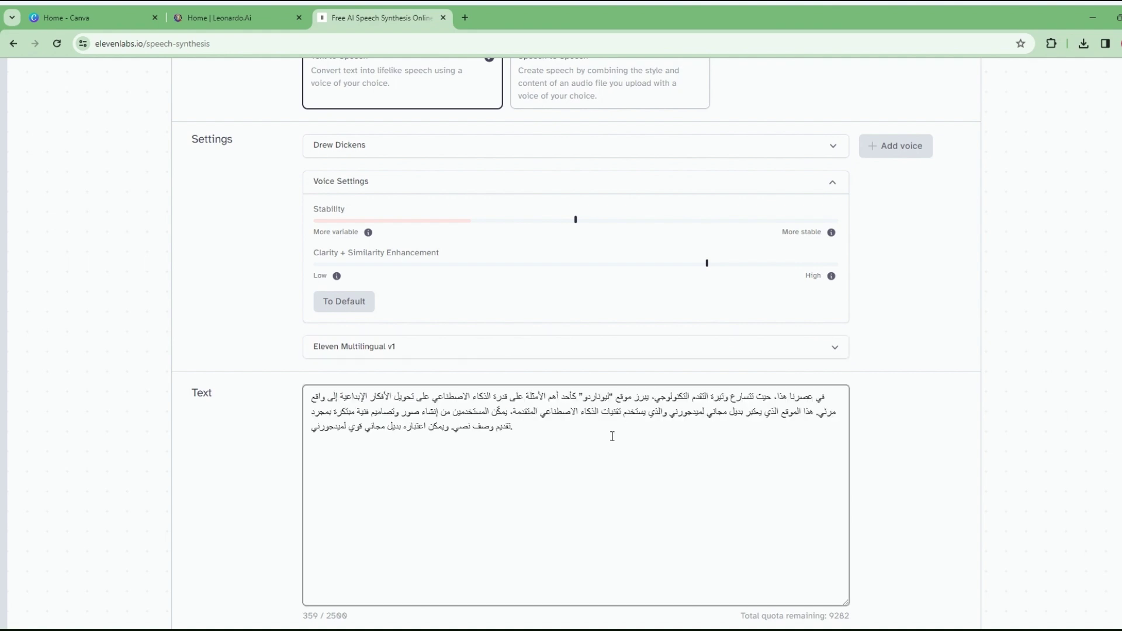
scroll(611, 436, "down", 2)
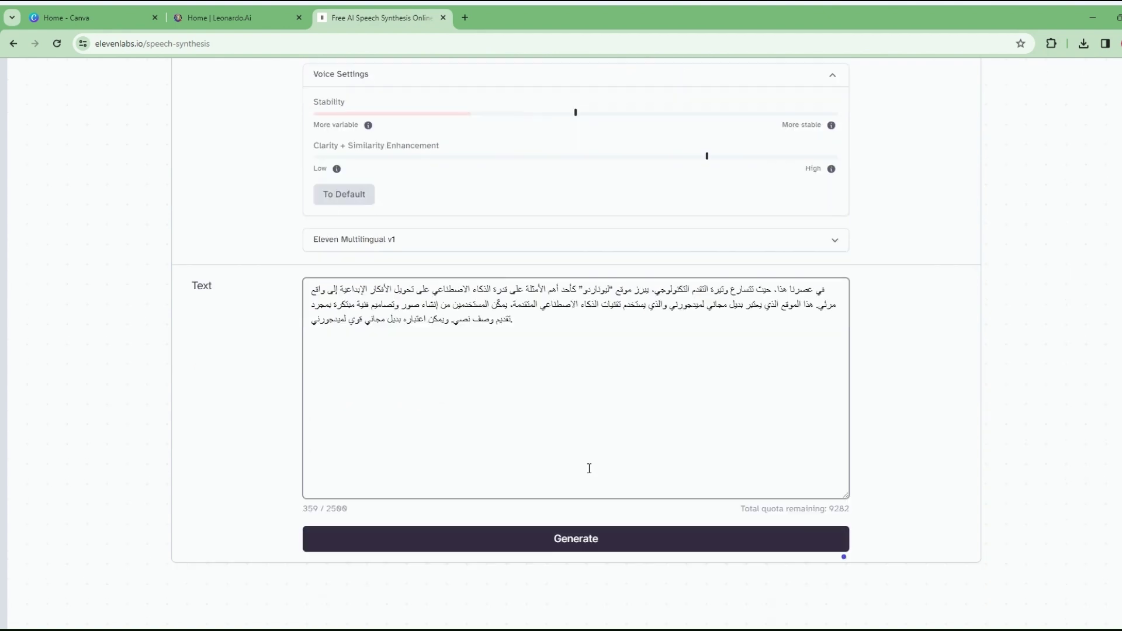
left_click(550, 535)
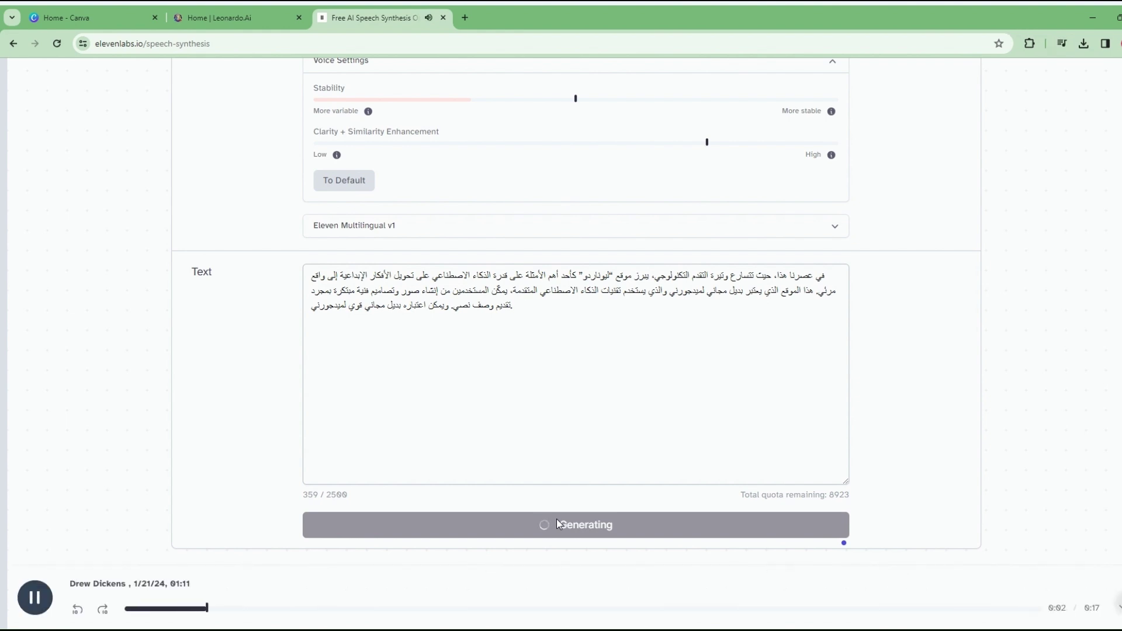
- Listen to the generated Arabic voice-over and pause its playback
scroll(1111, 567, "down", 2)
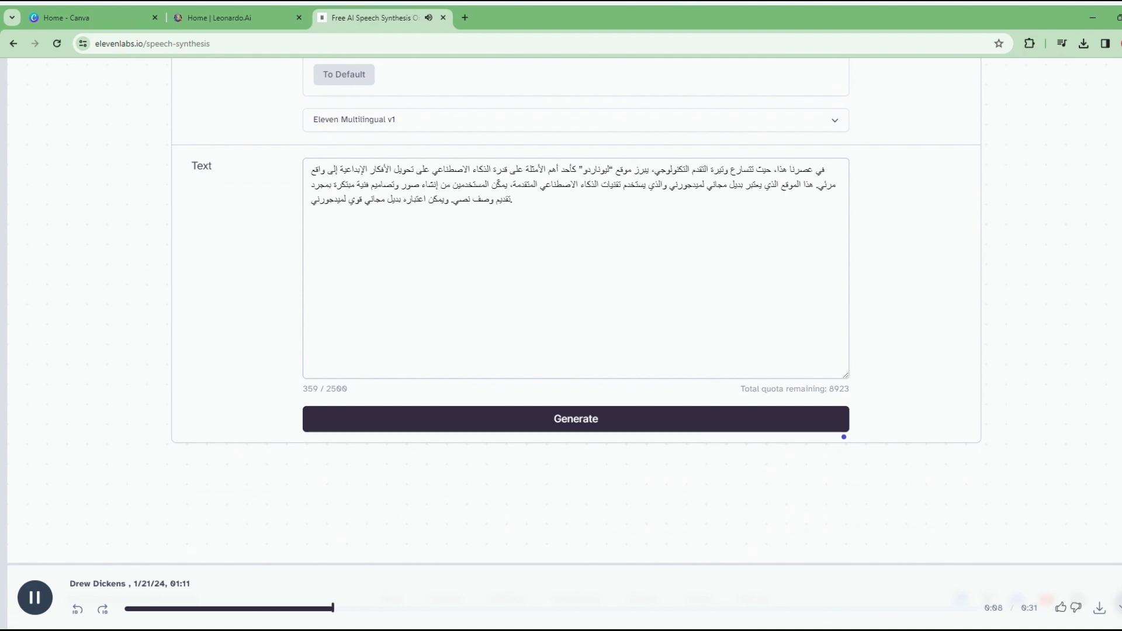
scroll(647, 550, "up", 2)
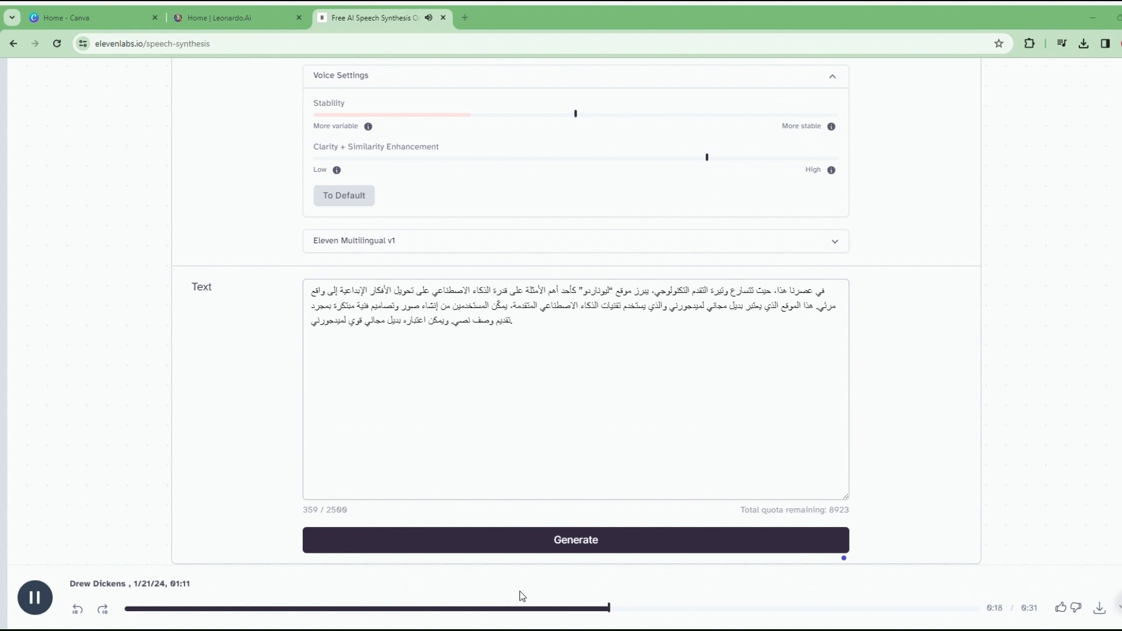
left_click(35, 598)
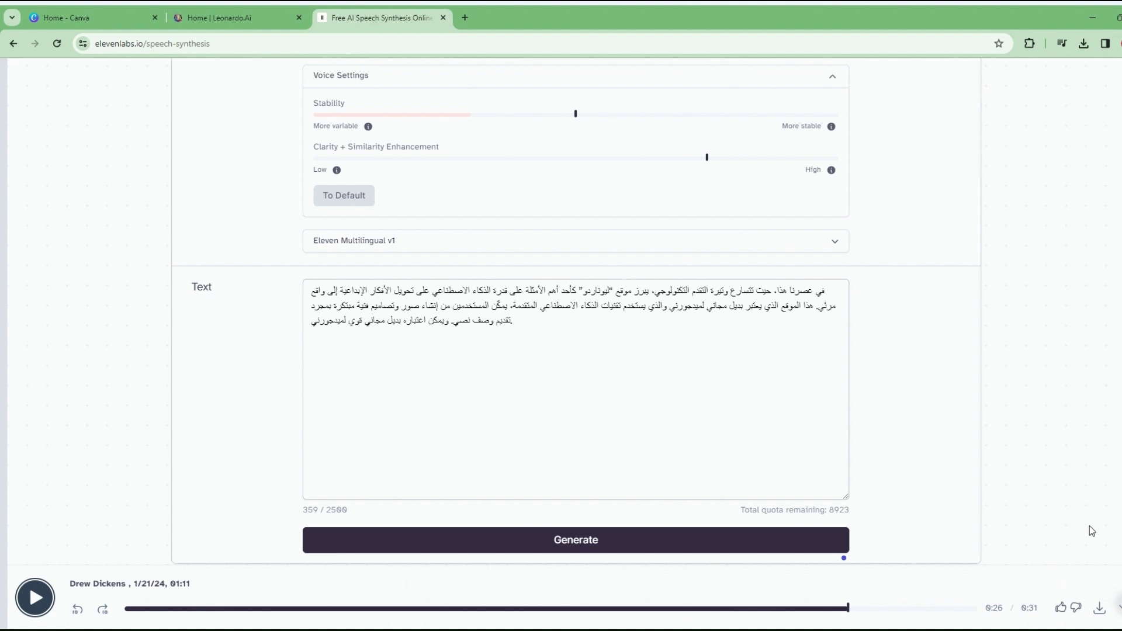
- Download the generated Arabic voice-over as an audio file
scroll(1099, 540, "down", 1)
scroll(1112, 542, "down", 1)
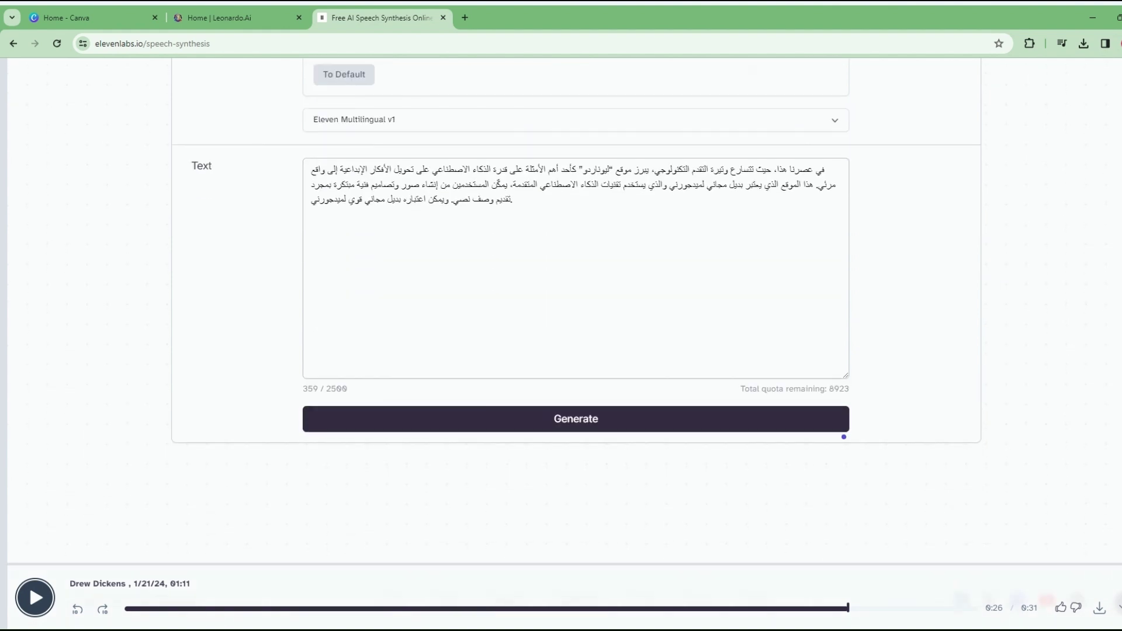
left_click(1100, 611)
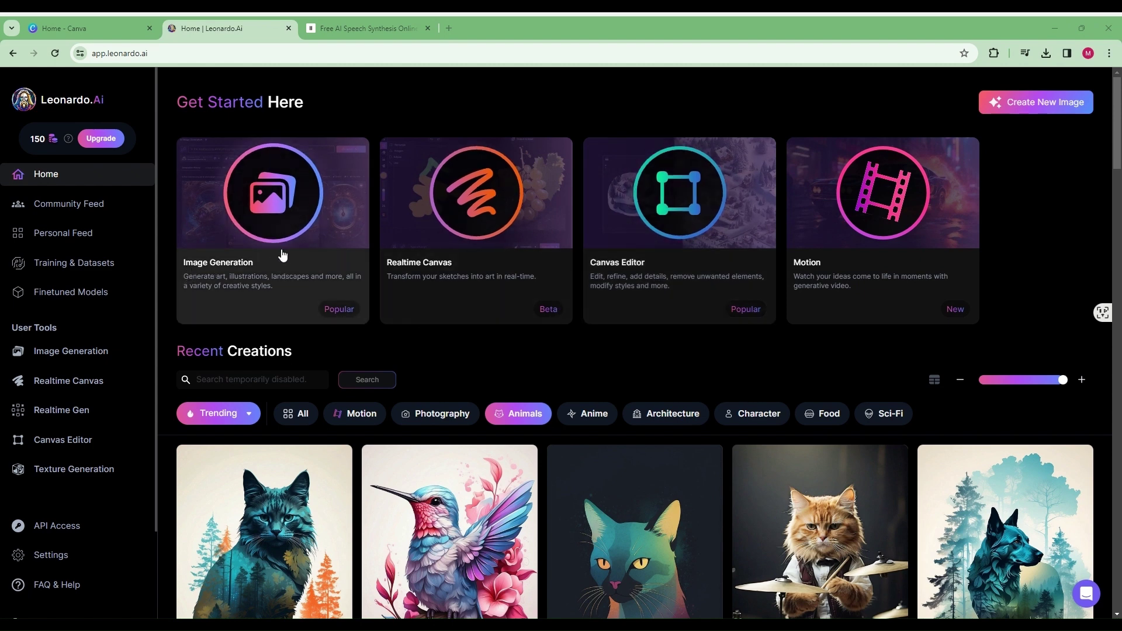
- Switch to Leonardo.Ai, open Image Generation and clear the existing text from the prompt
left_click(294, 223)
left_click(314, 138)
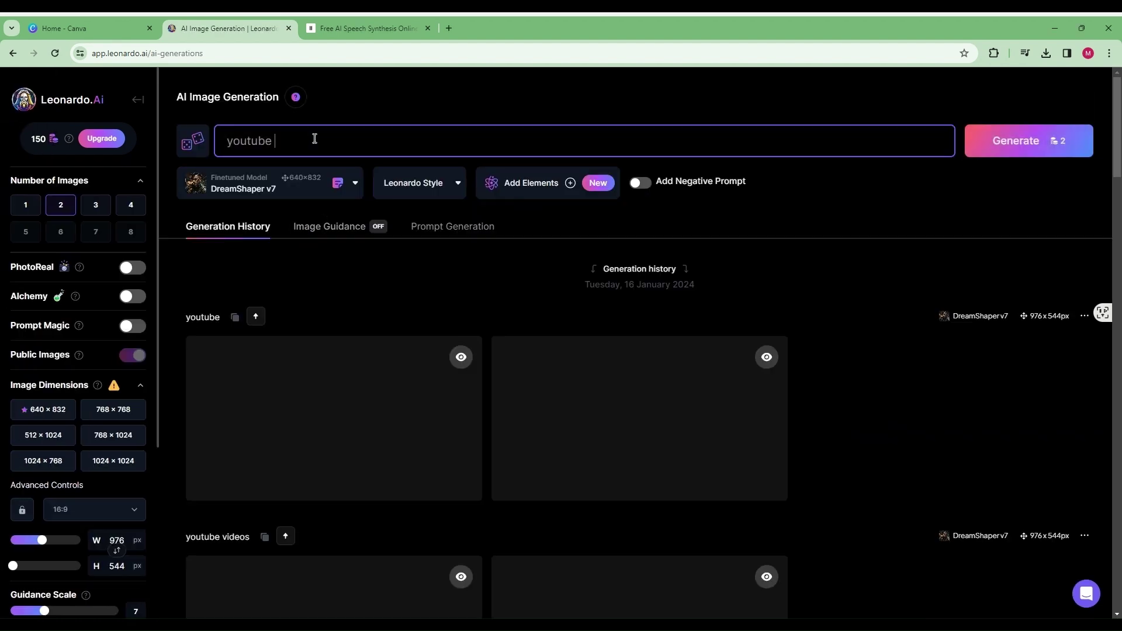
key("ctrl+a")
key("BackSpace")
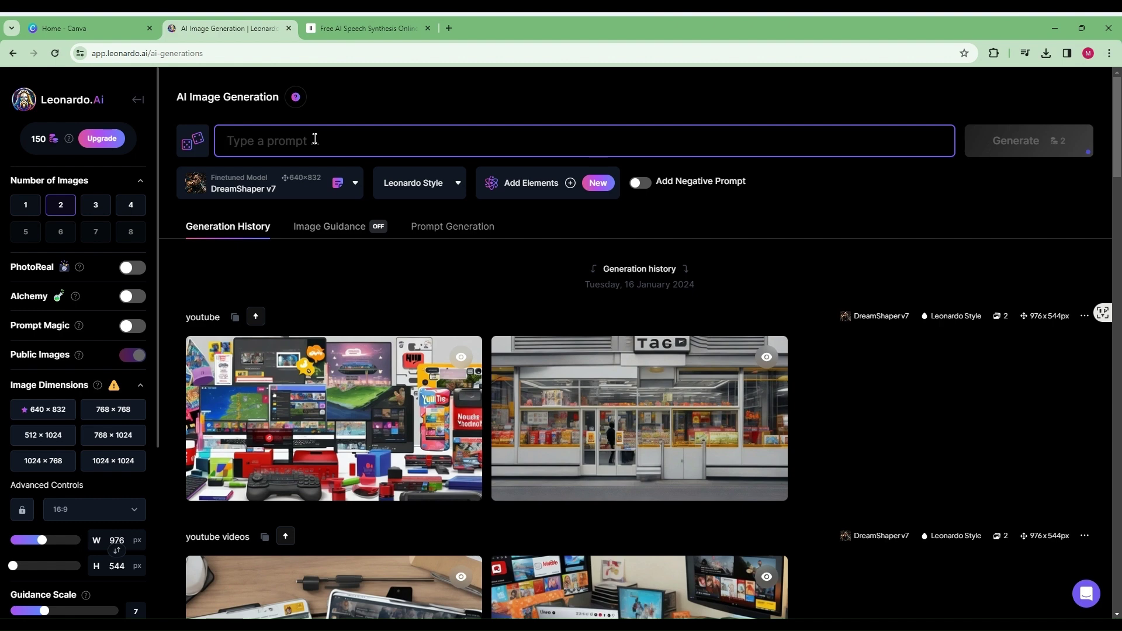
- Begin the image prompt with "A young man is wearing a medical glasses, working at his office in front of laptop,"
type("A")
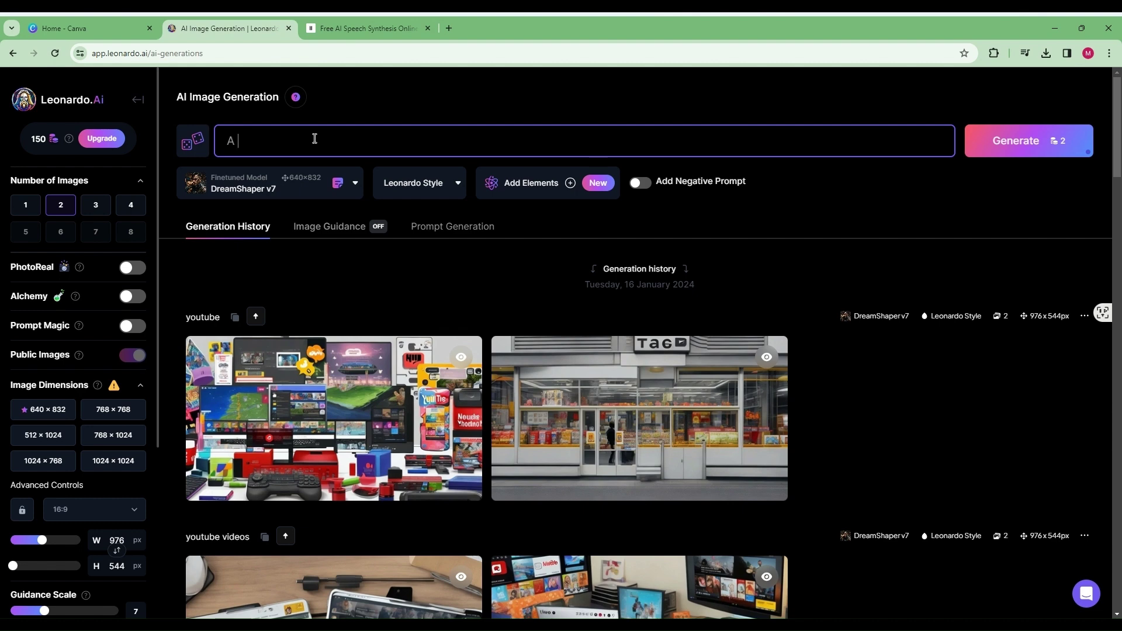
type(" young man is wearing a medic")
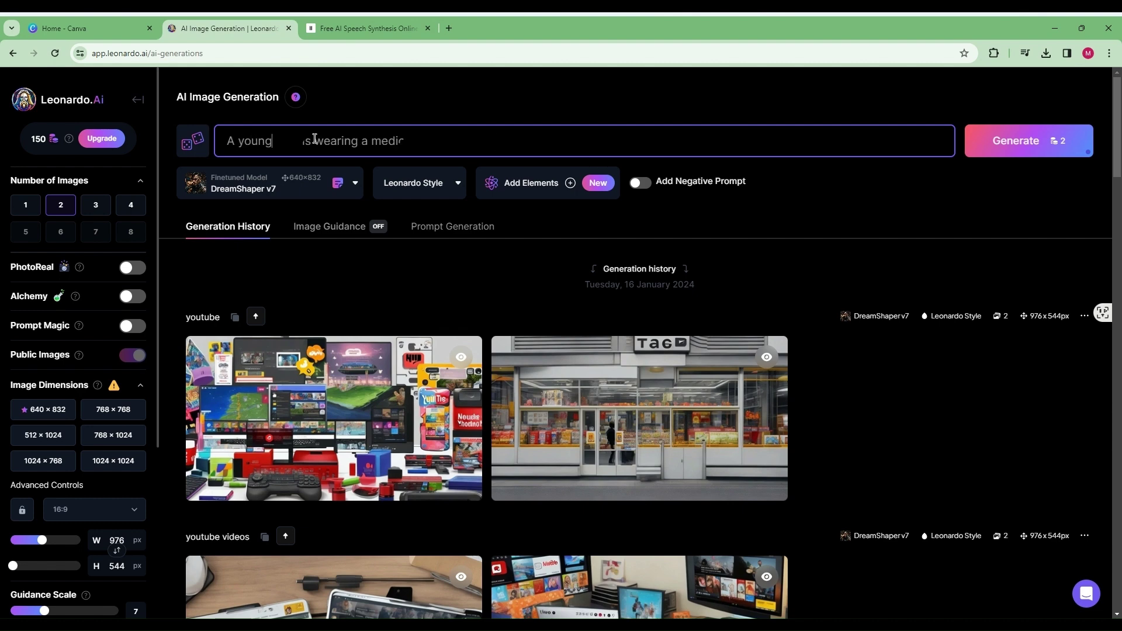
type("al attire, working at hi")
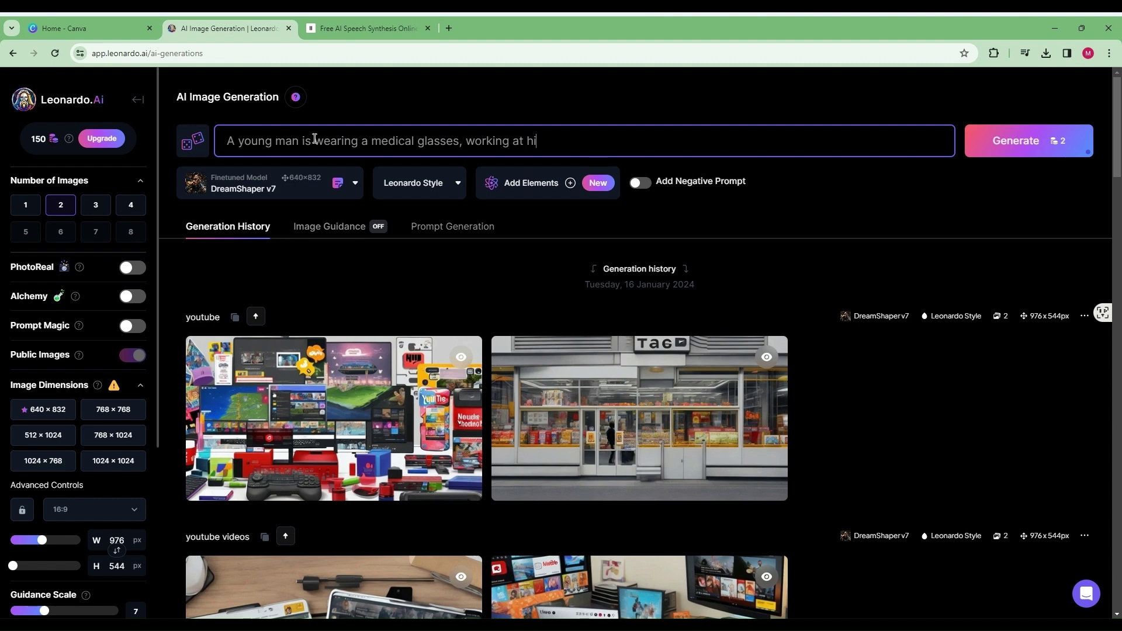
type("s office in front of laptop, ")
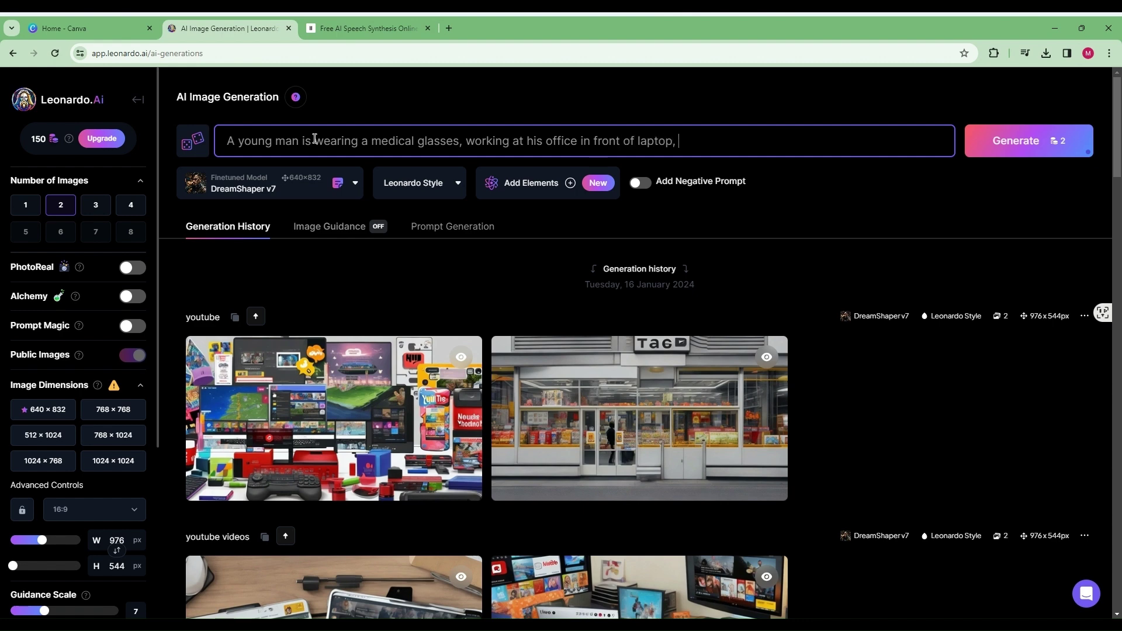
- Complete the image prompt by appending "high face details, high quality, 4k, cinematic and realistic"
type("high face details, high quality")
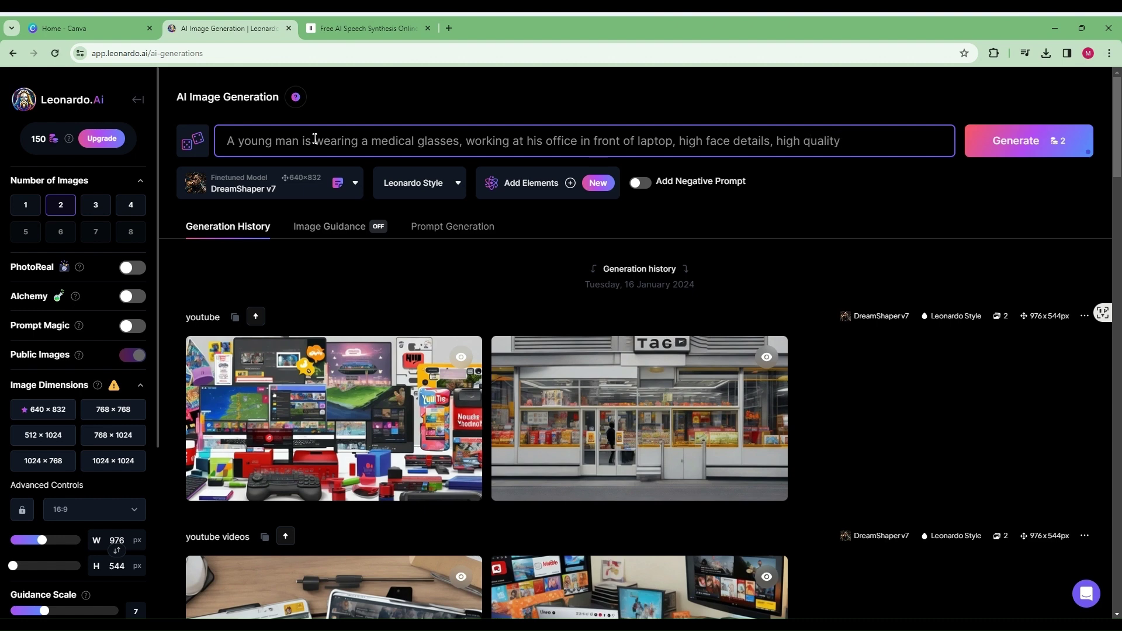
type(", 4k, cinematic and rea")
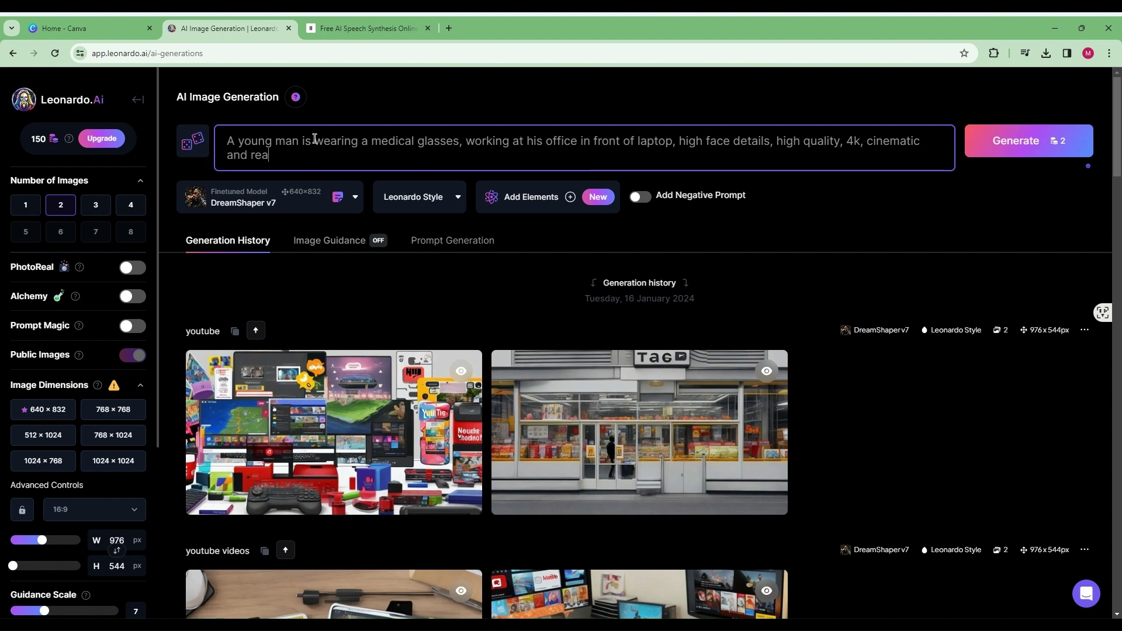
type("listic")
- Set the finetuned model to Absolute Reality v1.6 and the image style to None
left_click(354, 197)
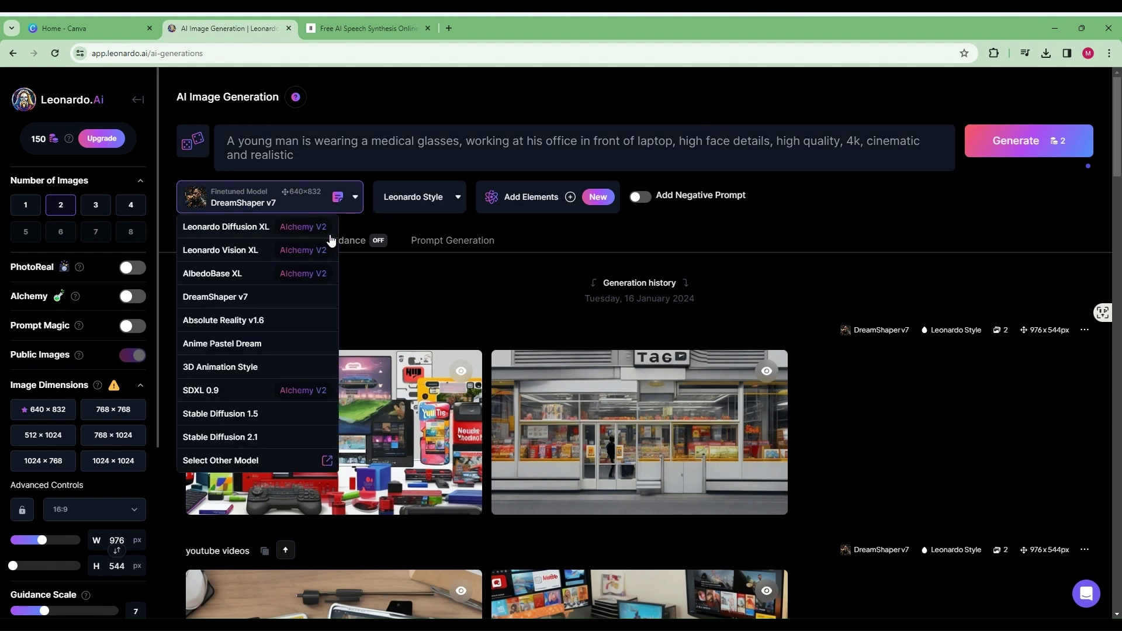
left_click(298, 321)
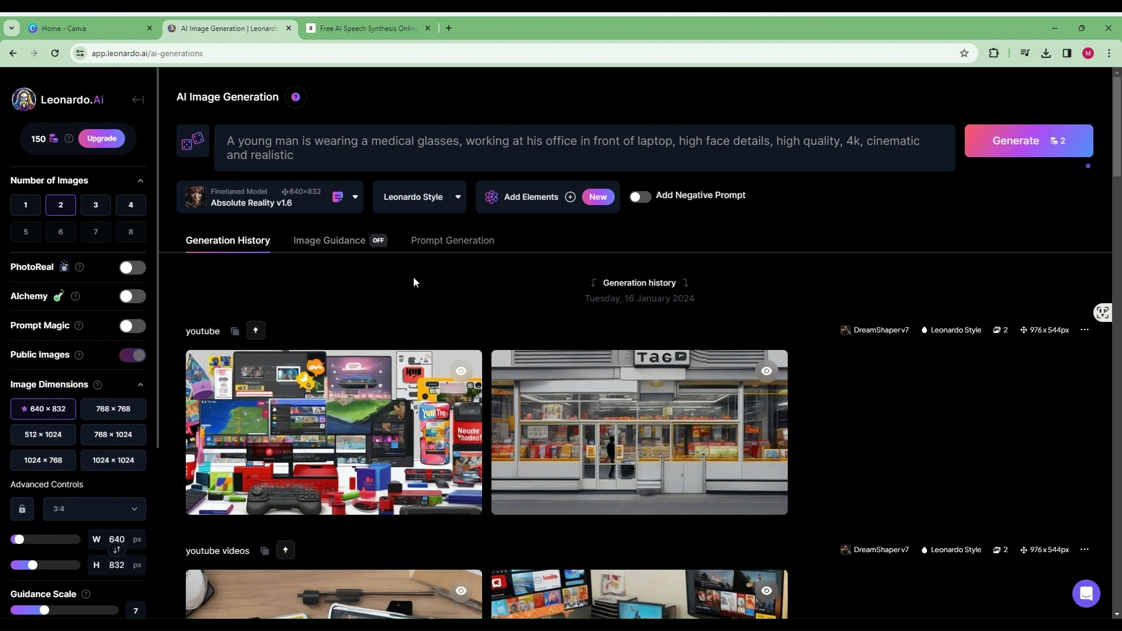
left_click(455, 200)
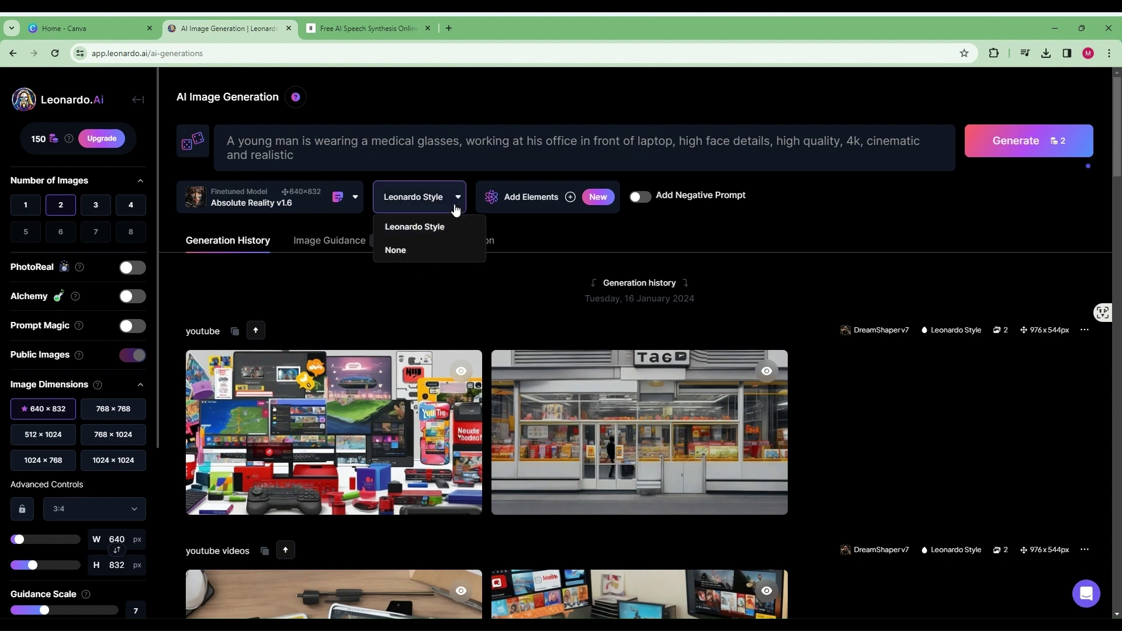
left_click(432, 257)
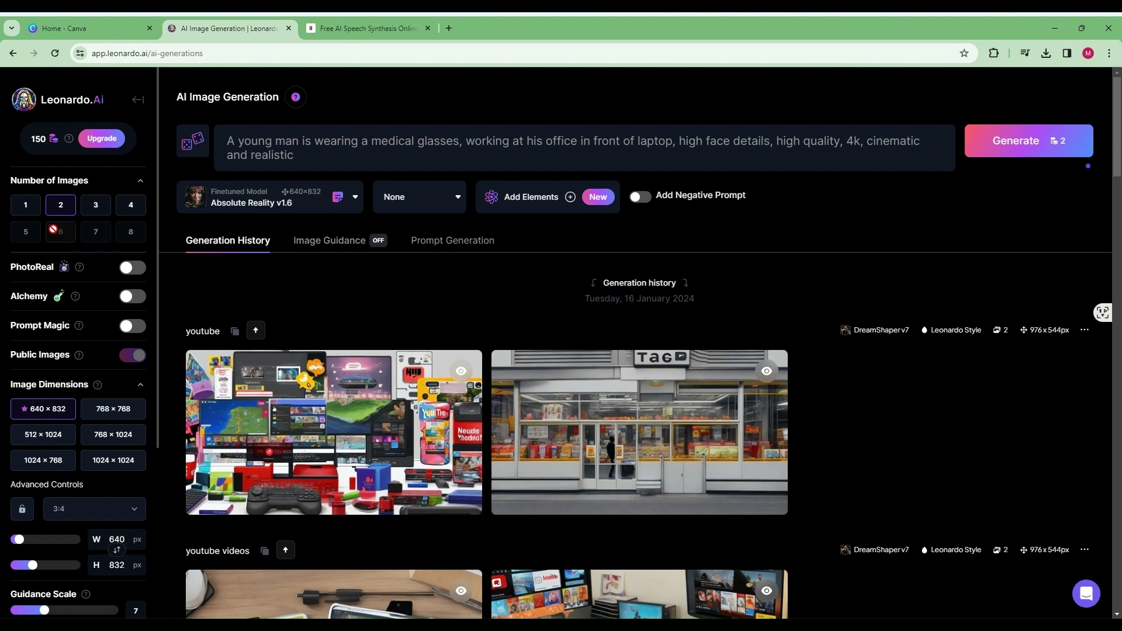
- Set the aspect ratio of the generated images to 16:9
scroll(42, 387, "down", 1)
left_click(78, 460)
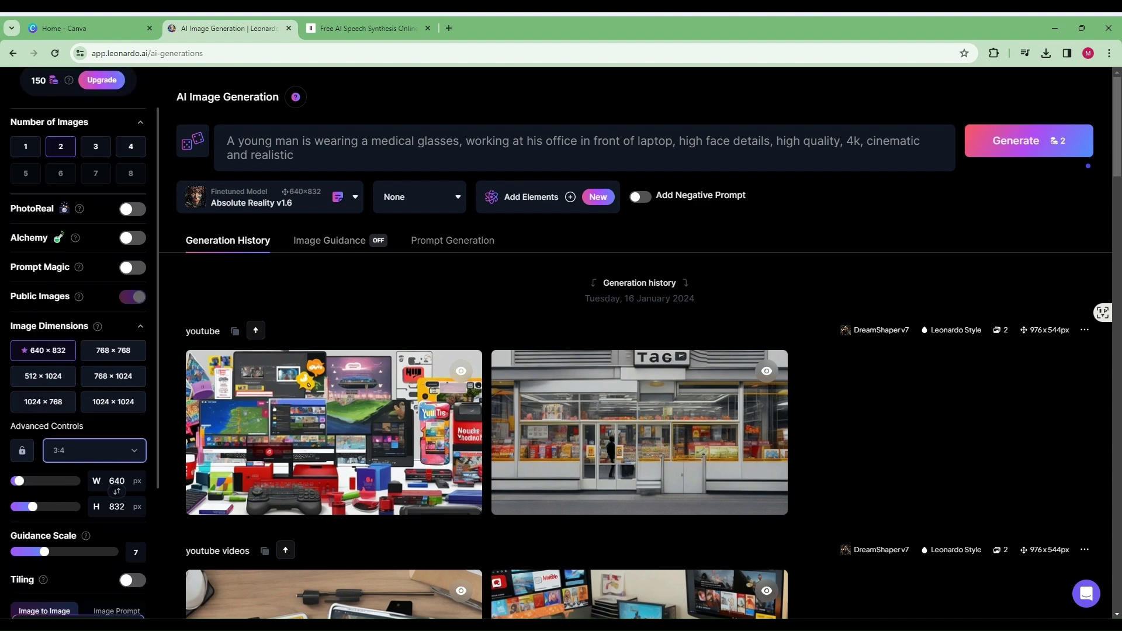
left_click(98, 546)
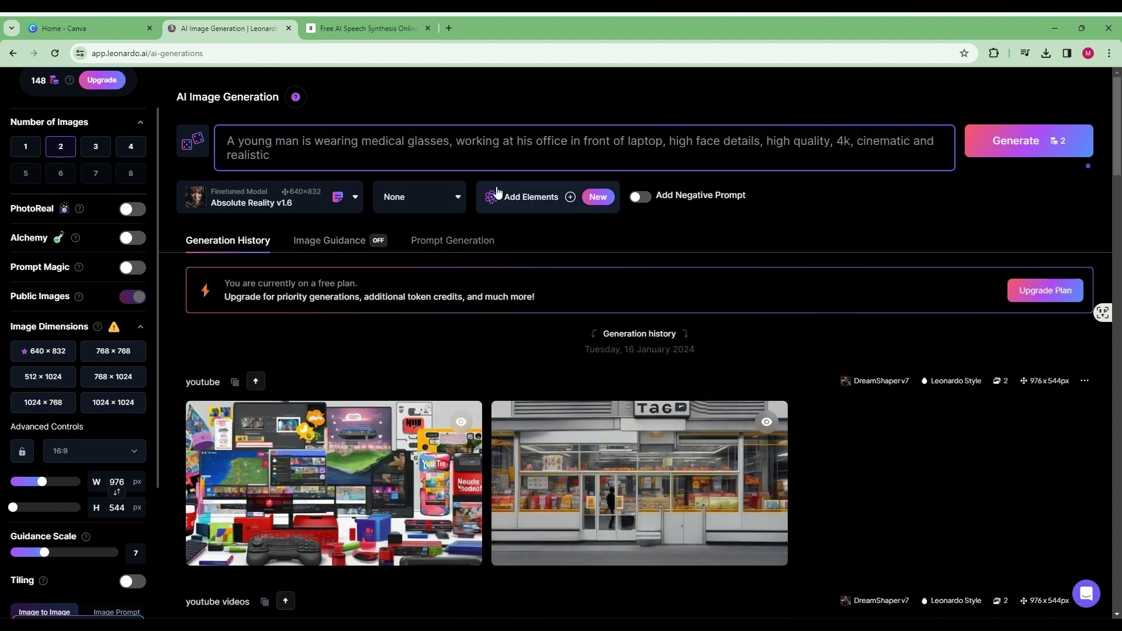
- Insert "he is a doctor," after "medical glasses," in the image prompt and generate the images
type("he is ")
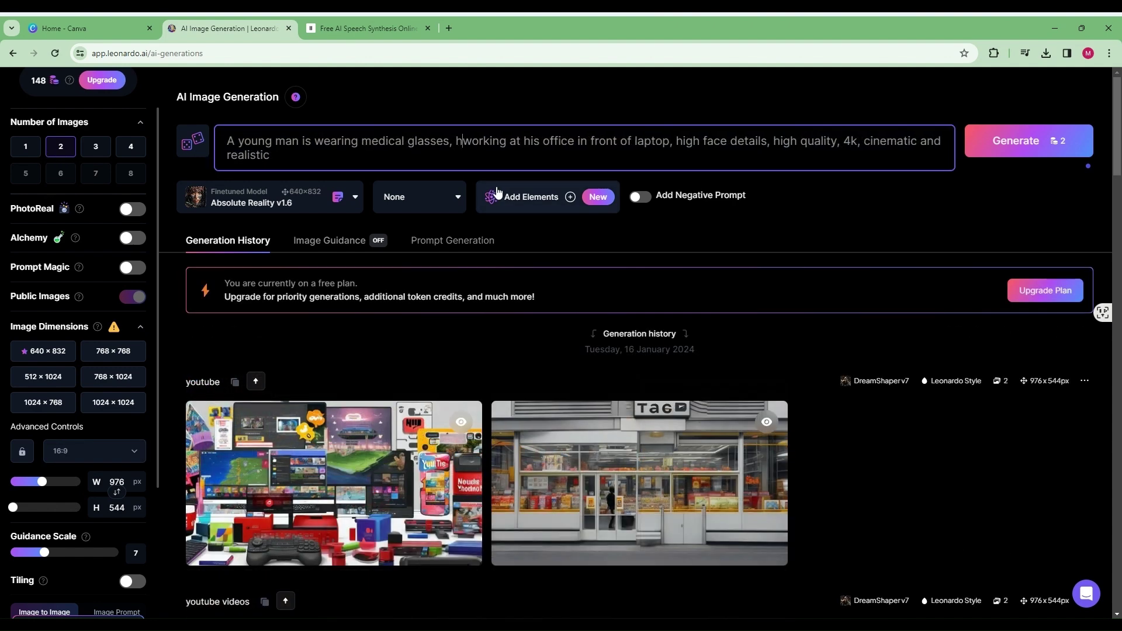
type("a doct")
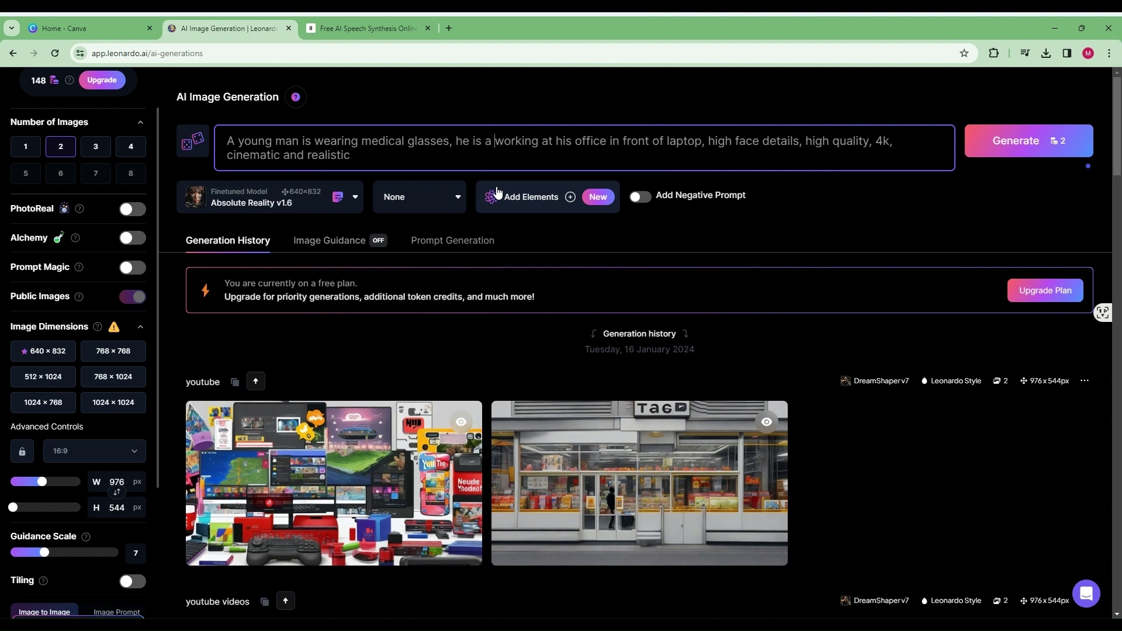
type("ore")
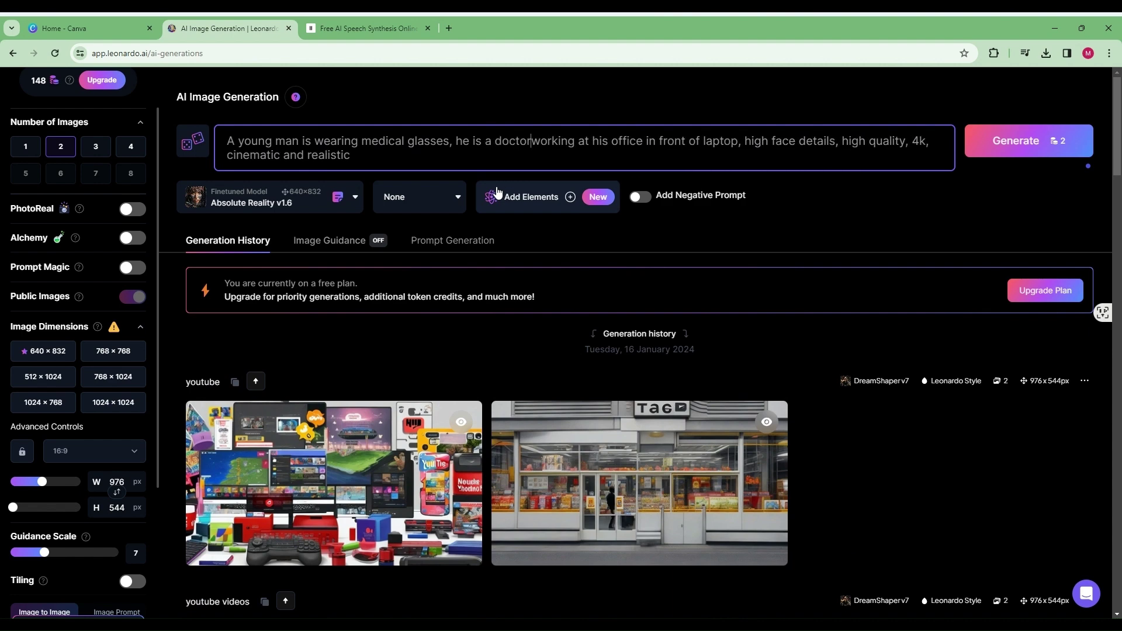
type(",")
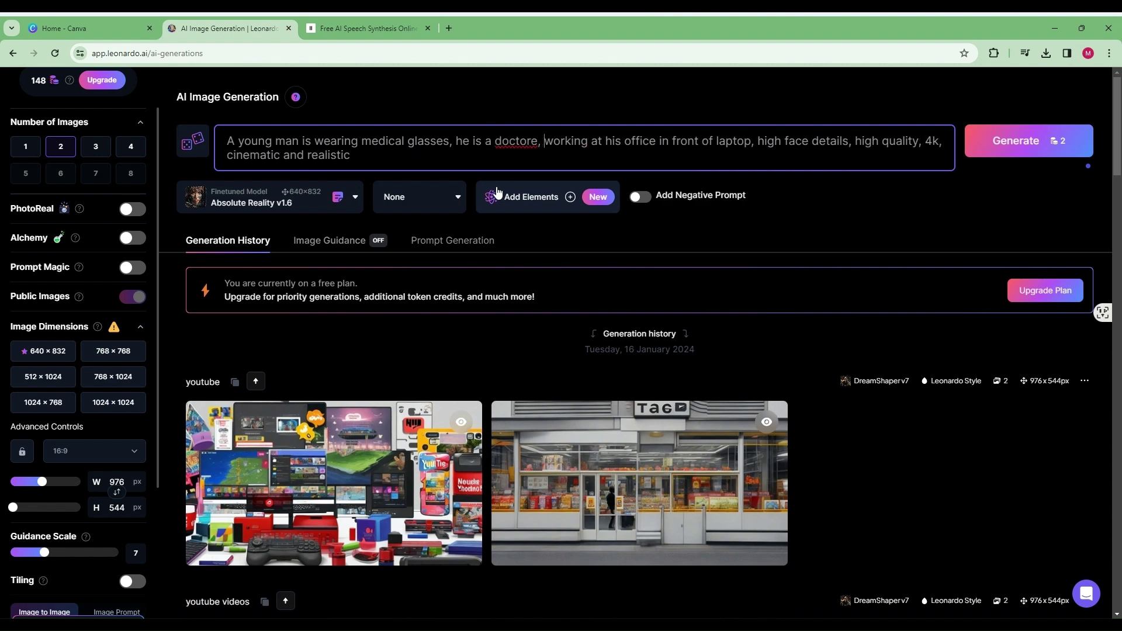
key("Return")
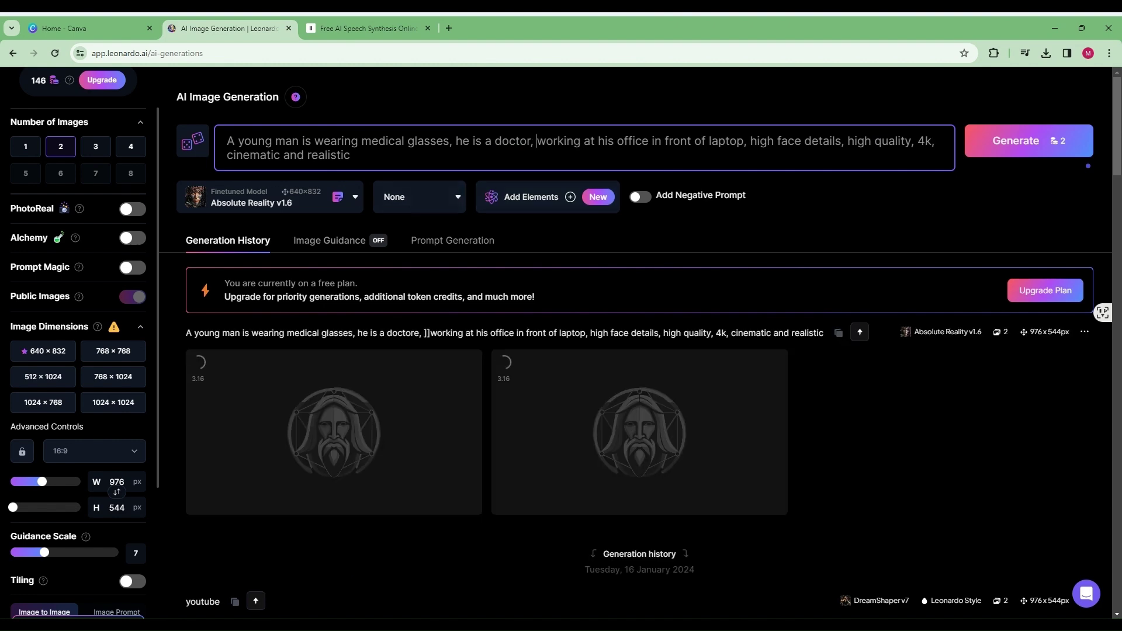
left_click(1006, 149)
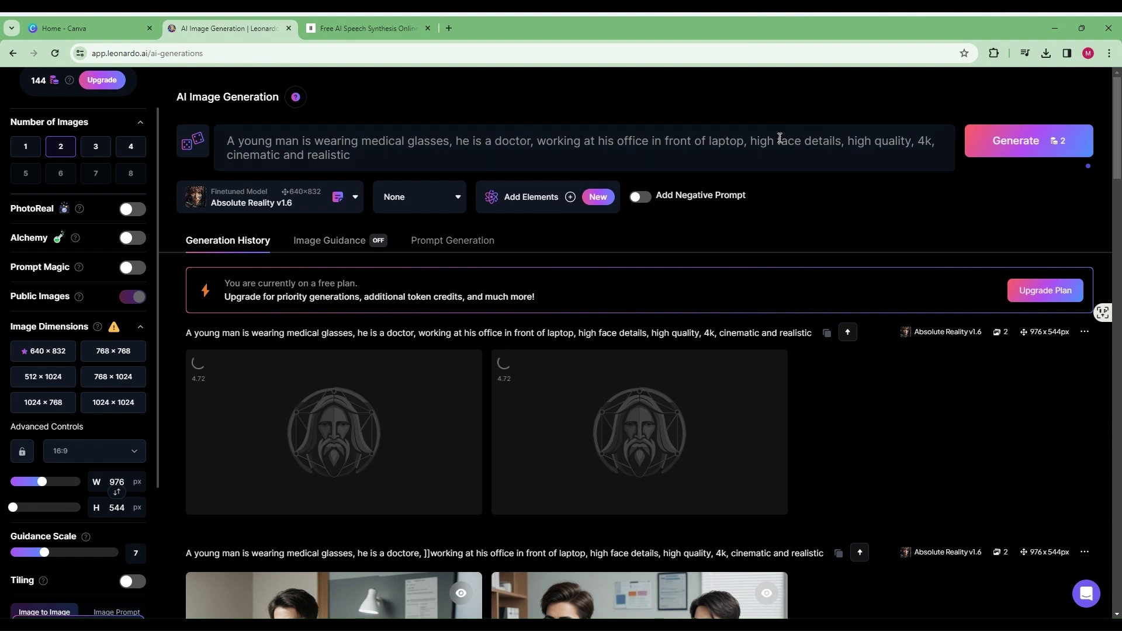
- Change the prompt wording to "in front of the laptop" and generate again with the negative prompt "no more persons"
left_click(705, 141)
type("the")
left_click(641, 197)
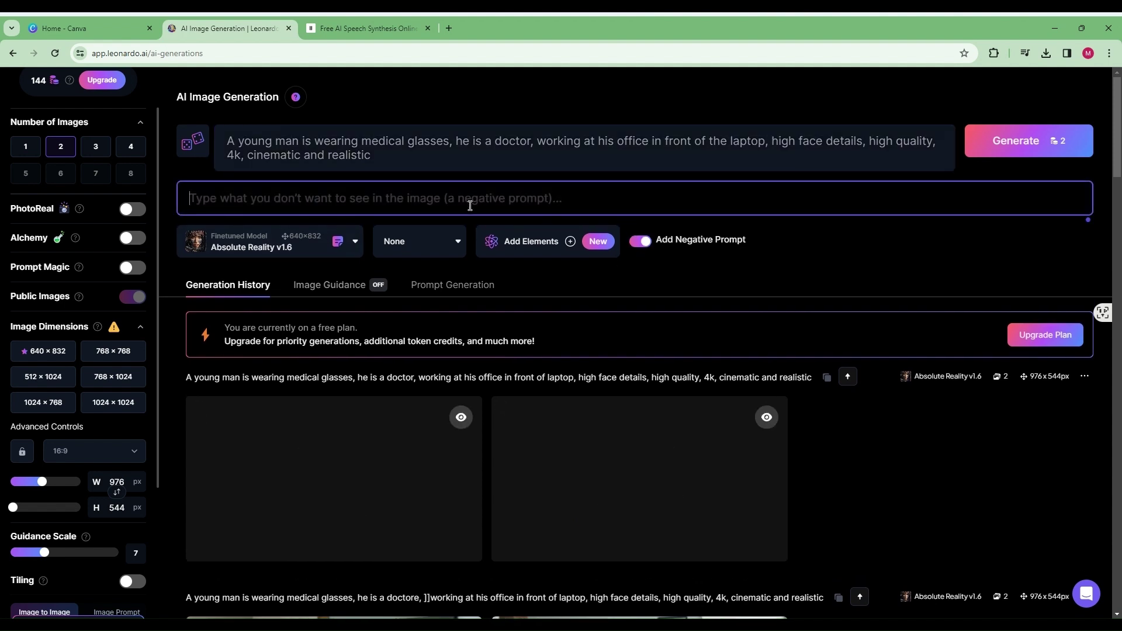
type("no mo")
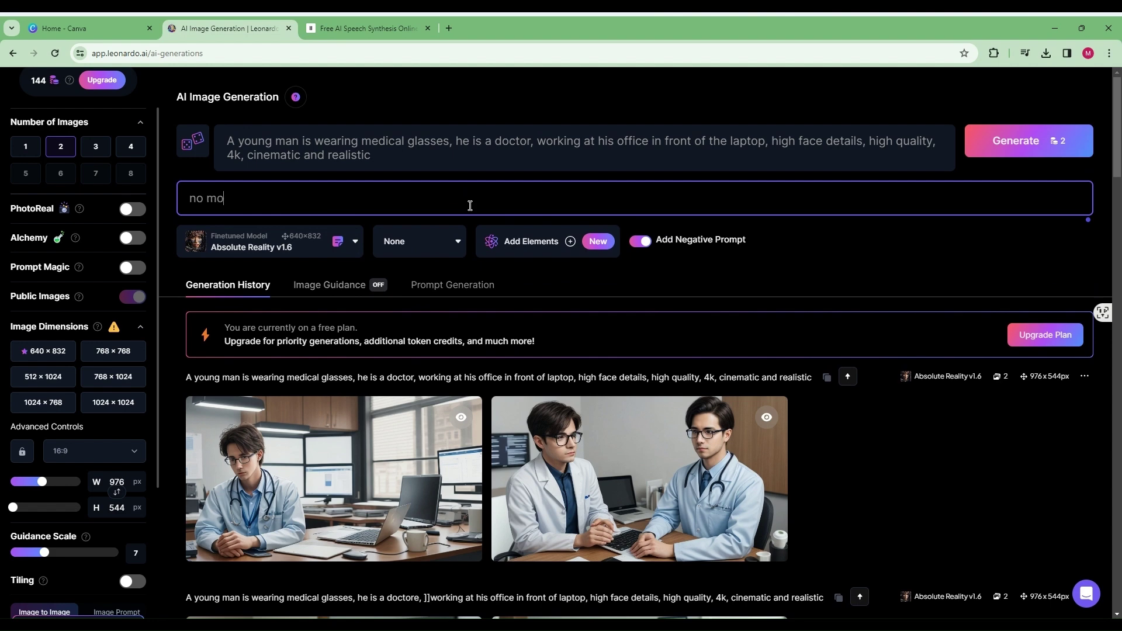
type("re persons")
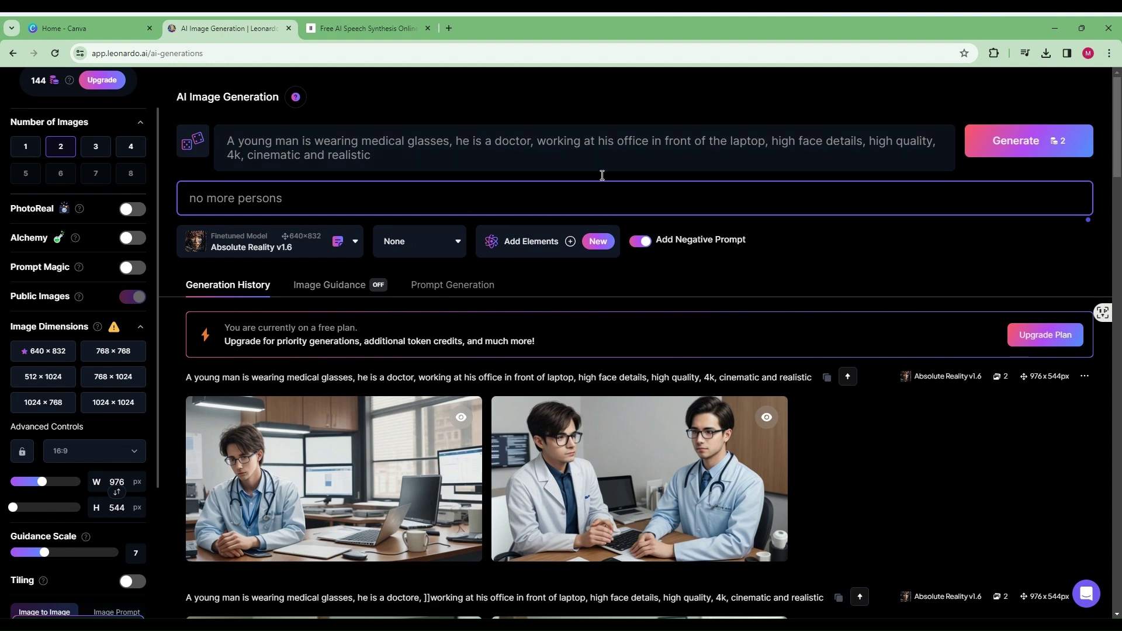
left_click(988, 151)
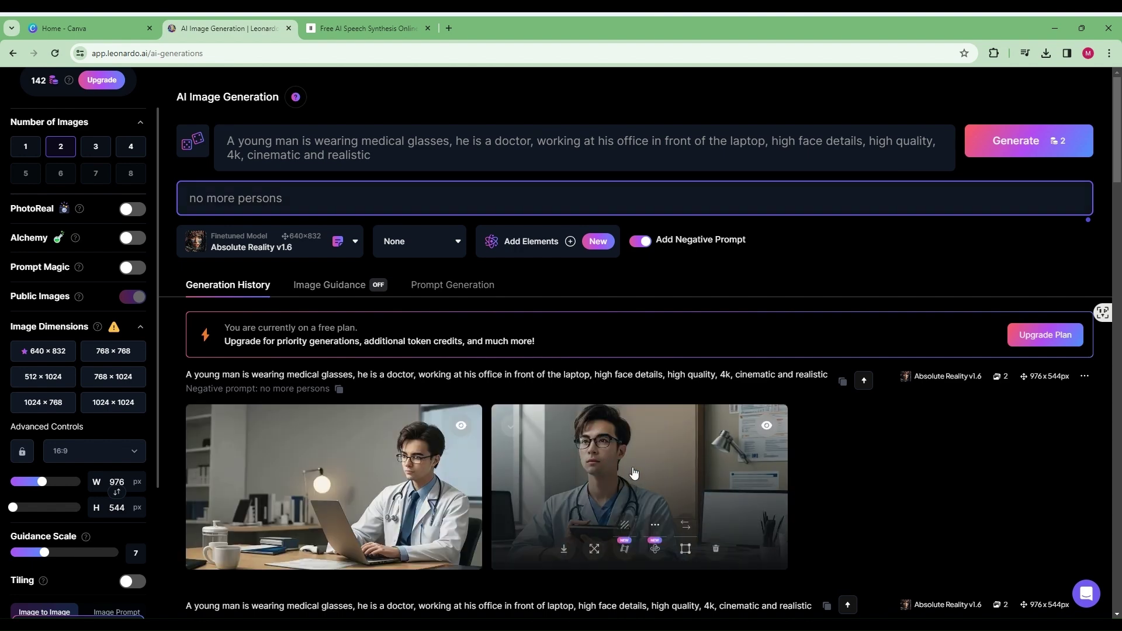
- Download the newly generated image of the doctor typing on his laptop and close its preview
scroll(598, 431, "down", 2)
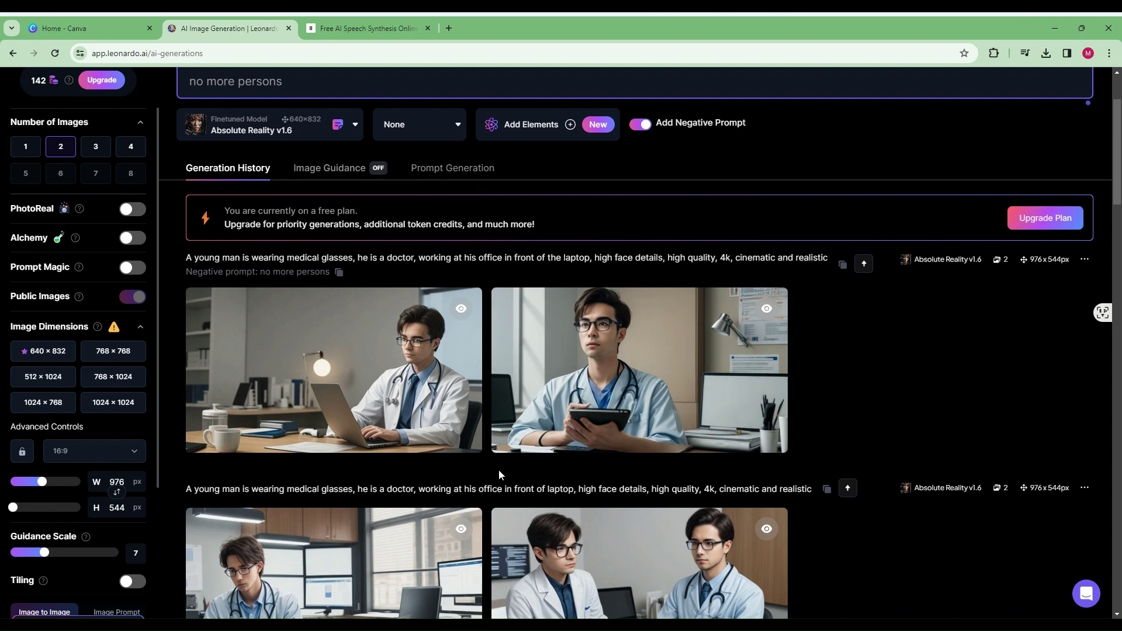
left_click(428, 374)
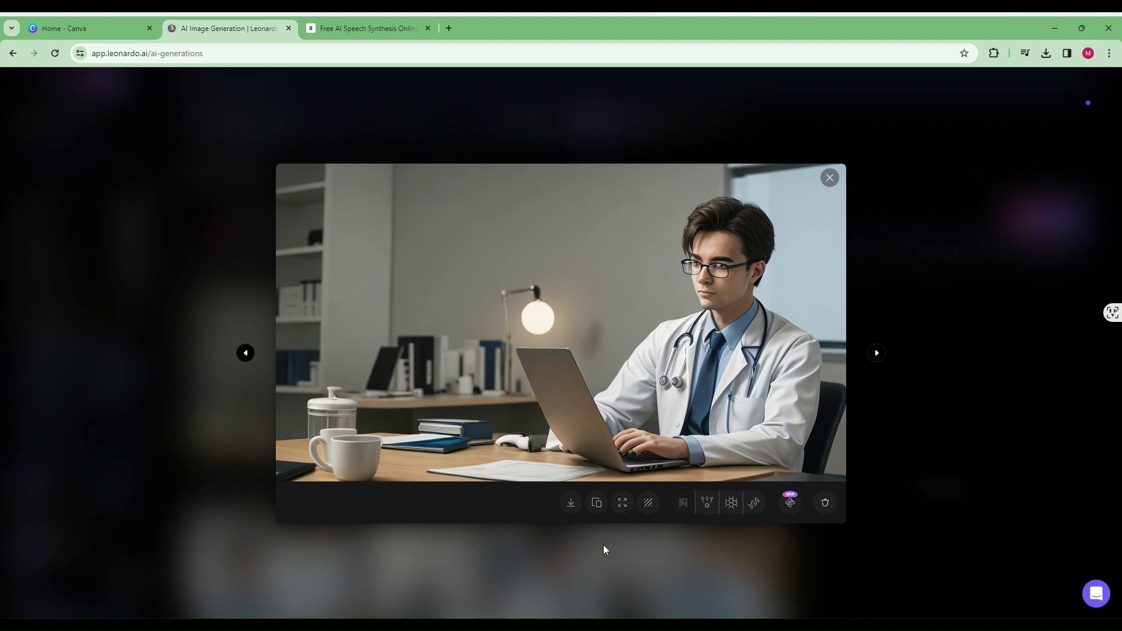
left_click(576, 512)
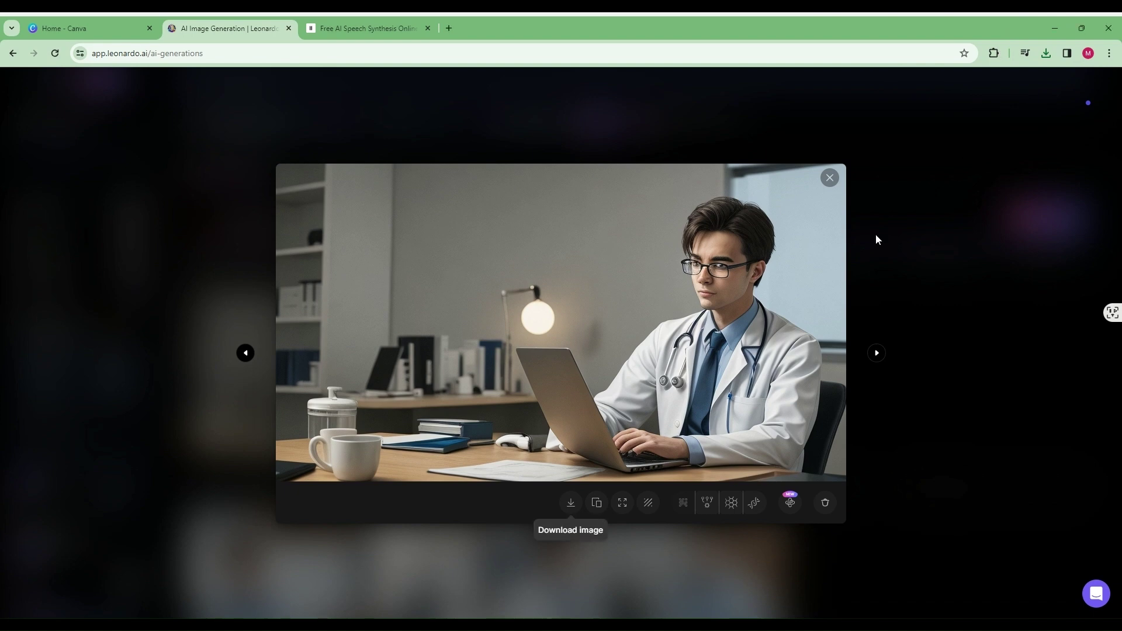
left_click(830, 178)
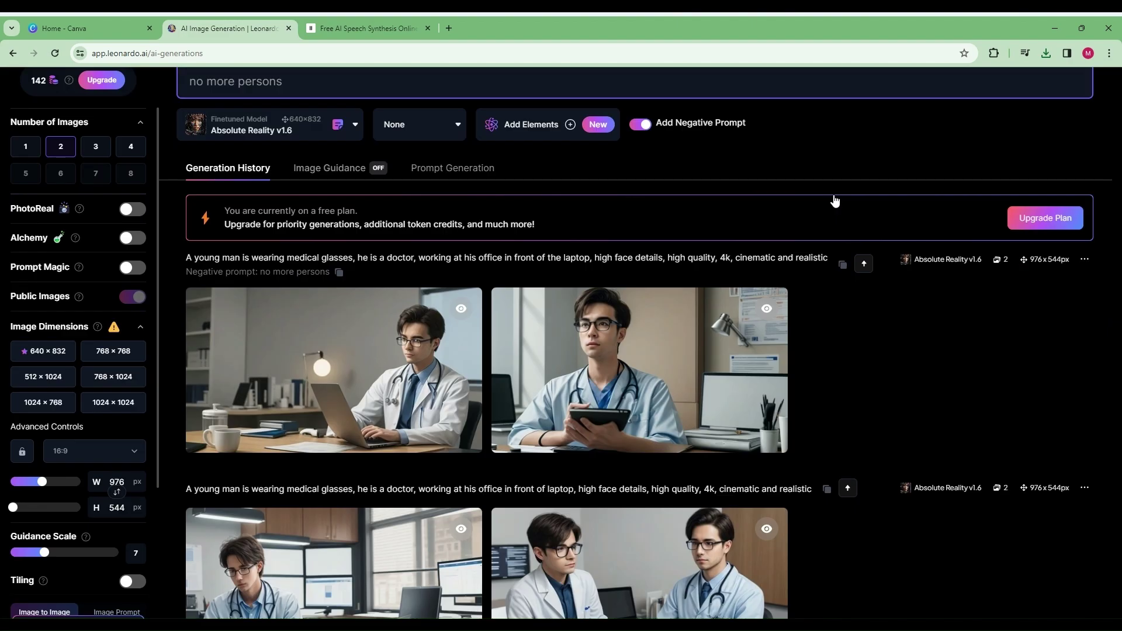
- Upload the downloaded doctor image from the Downloads folder as the Image Guidance source image
left_click(342, 292)
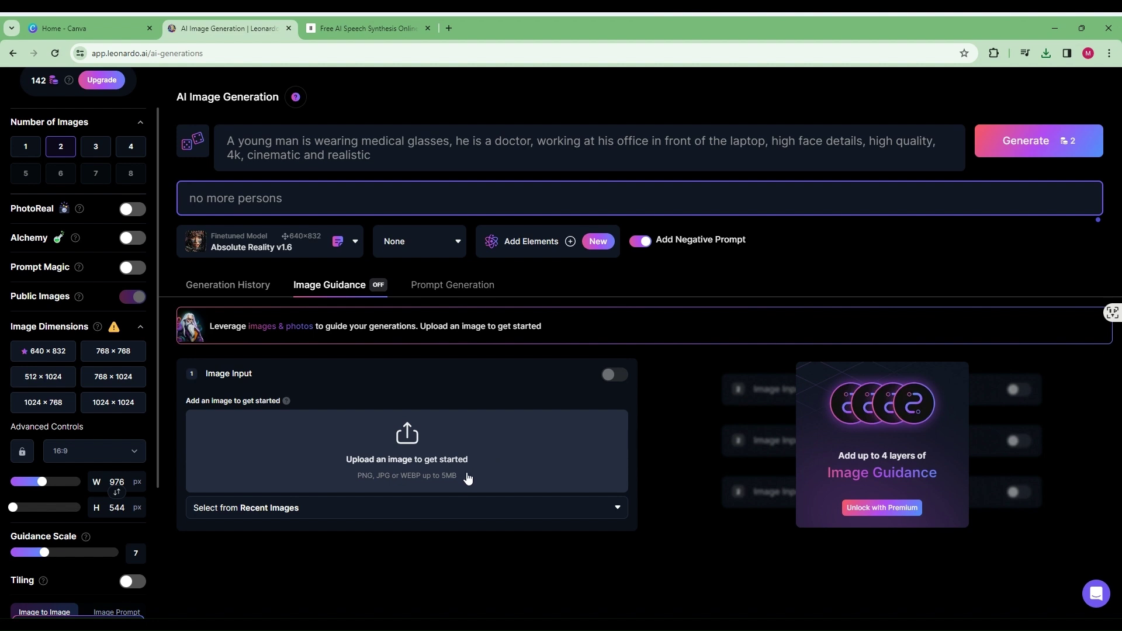
left_click(408, 460)
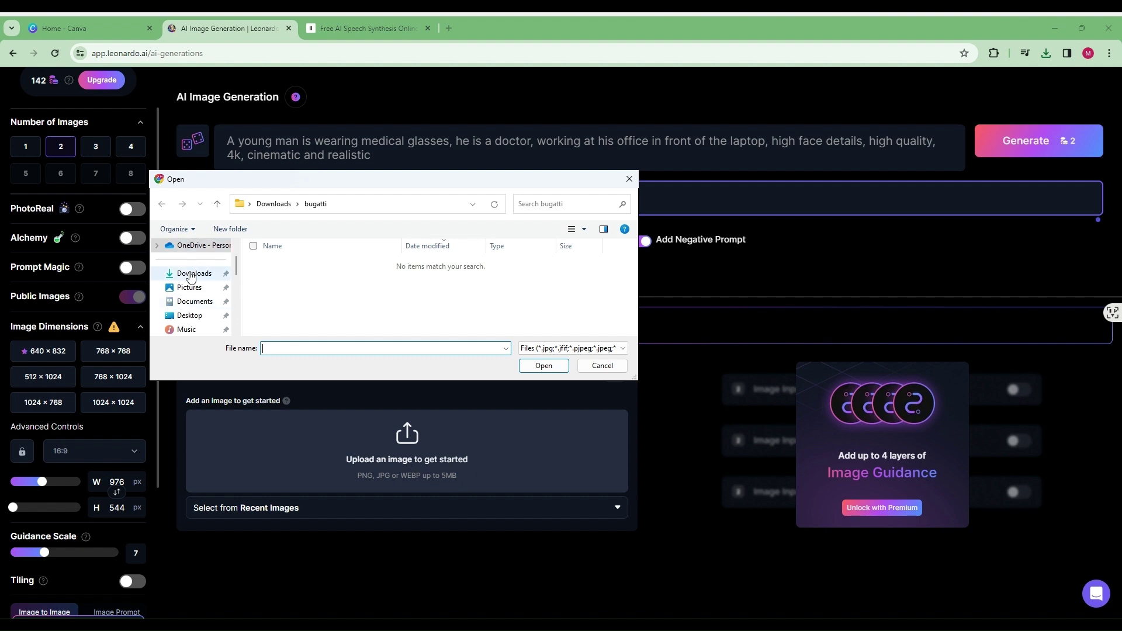
left_click(191, 274)
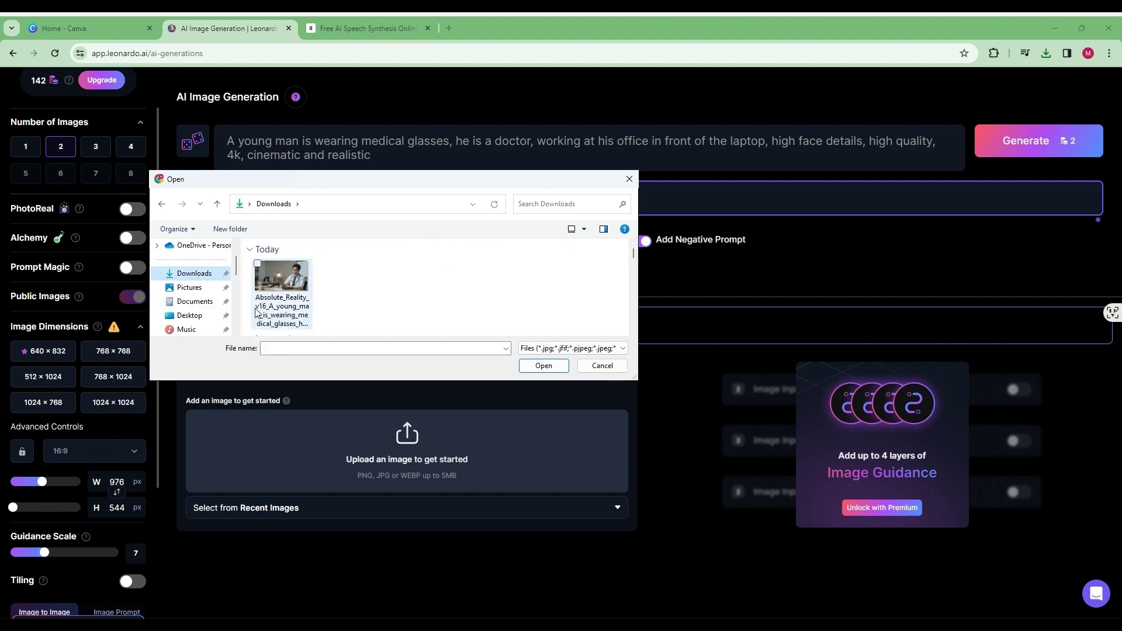
left_click(256, 313)
left_click(544, 366)
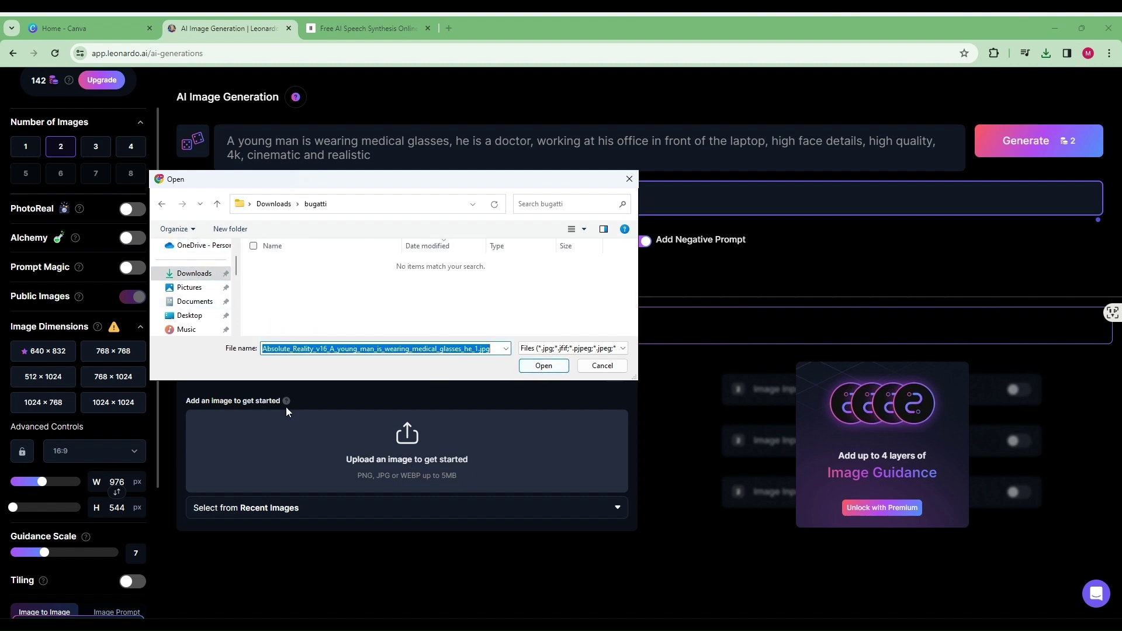
left_click(544, 366)
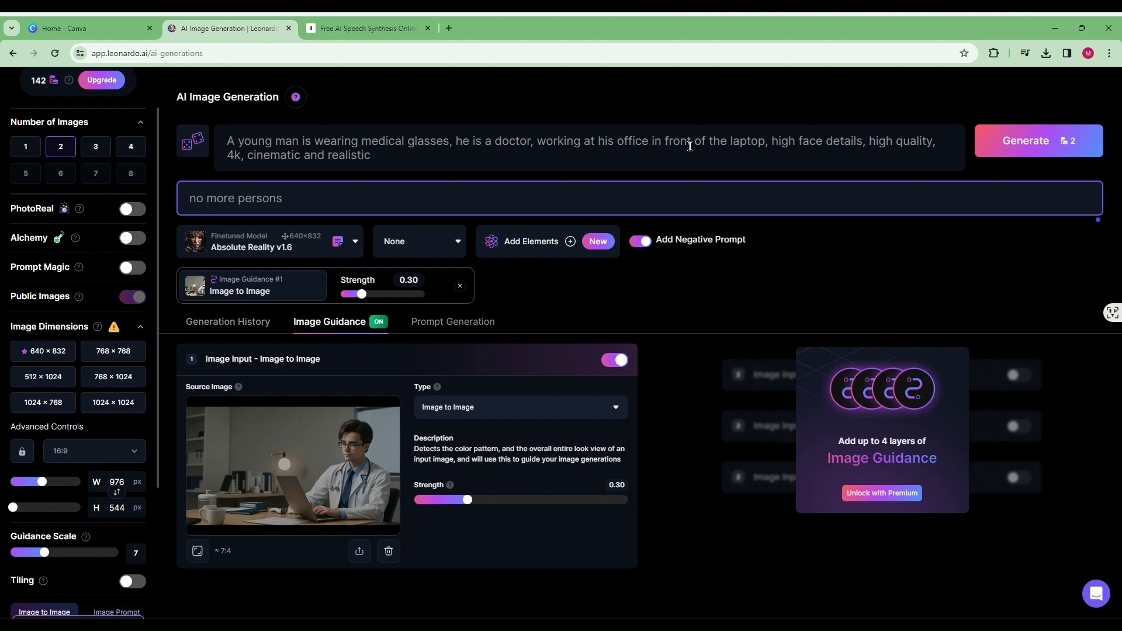
- Replace "working at his office in front of the laptop" in the prompt with "he take a rest and drink coffee" and generate the images
left_click(775, 144)
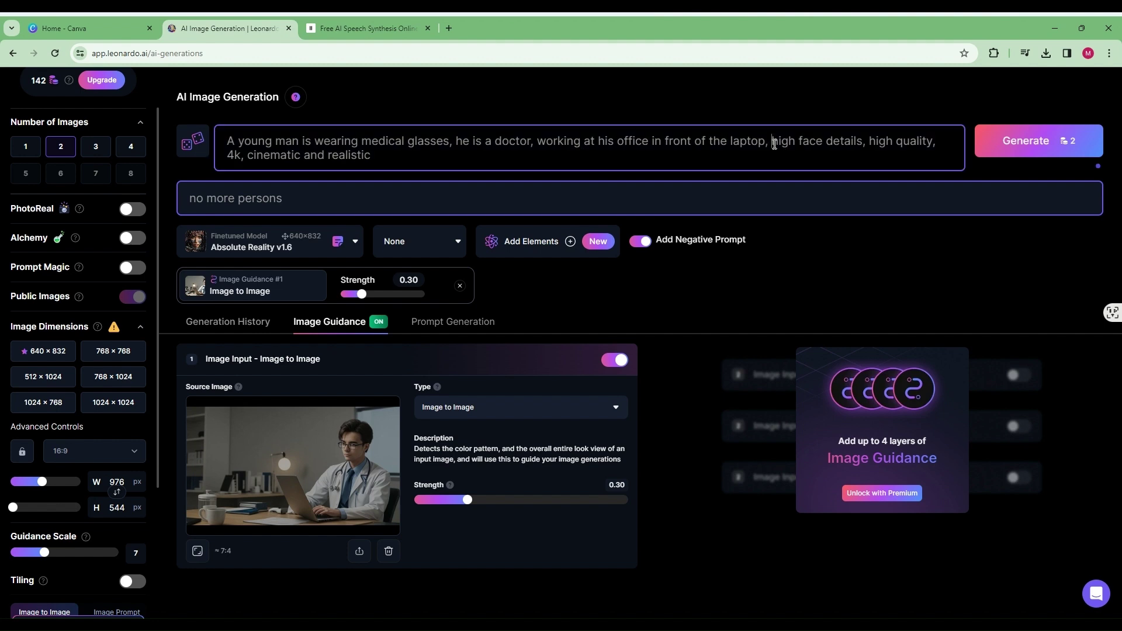
left_click_drag(537, 143, 766, 144)
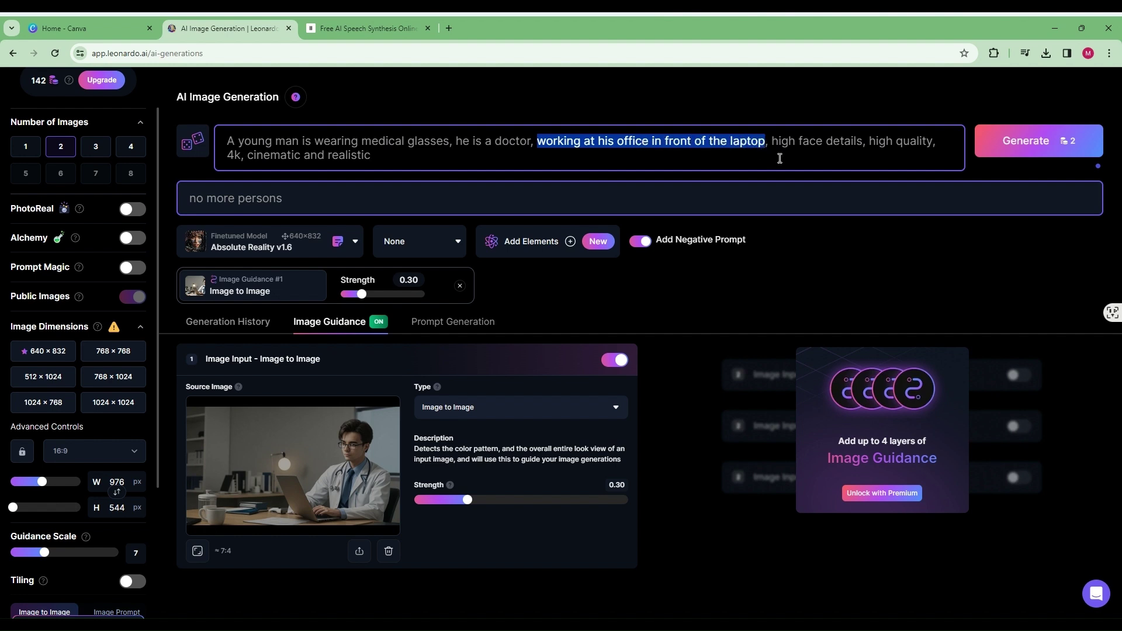
type("he take")
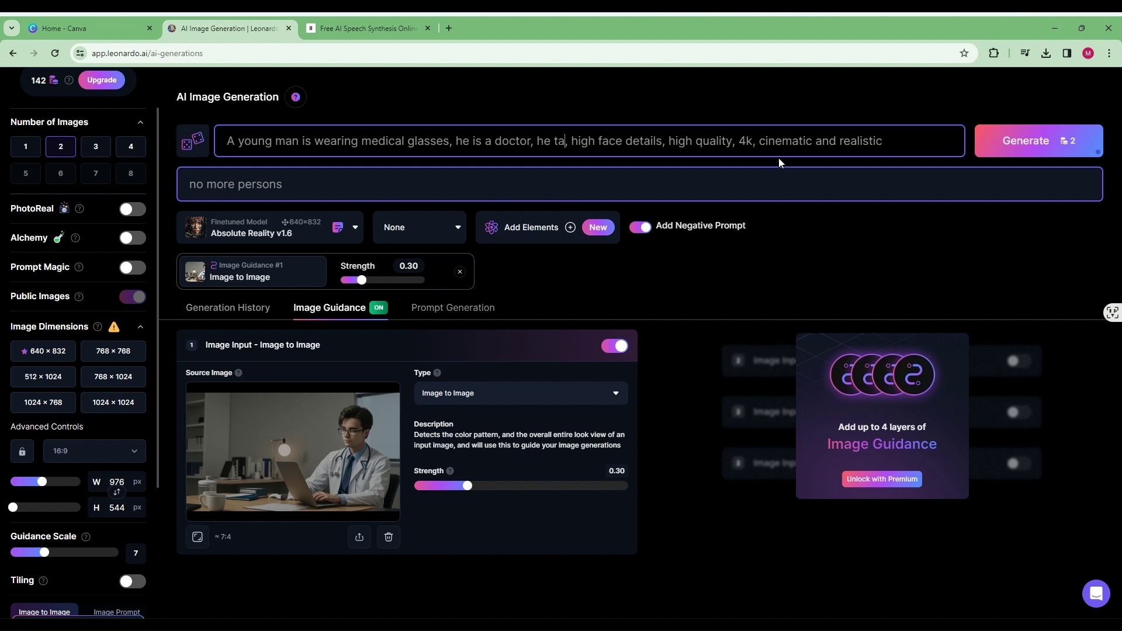
type(" a rest")
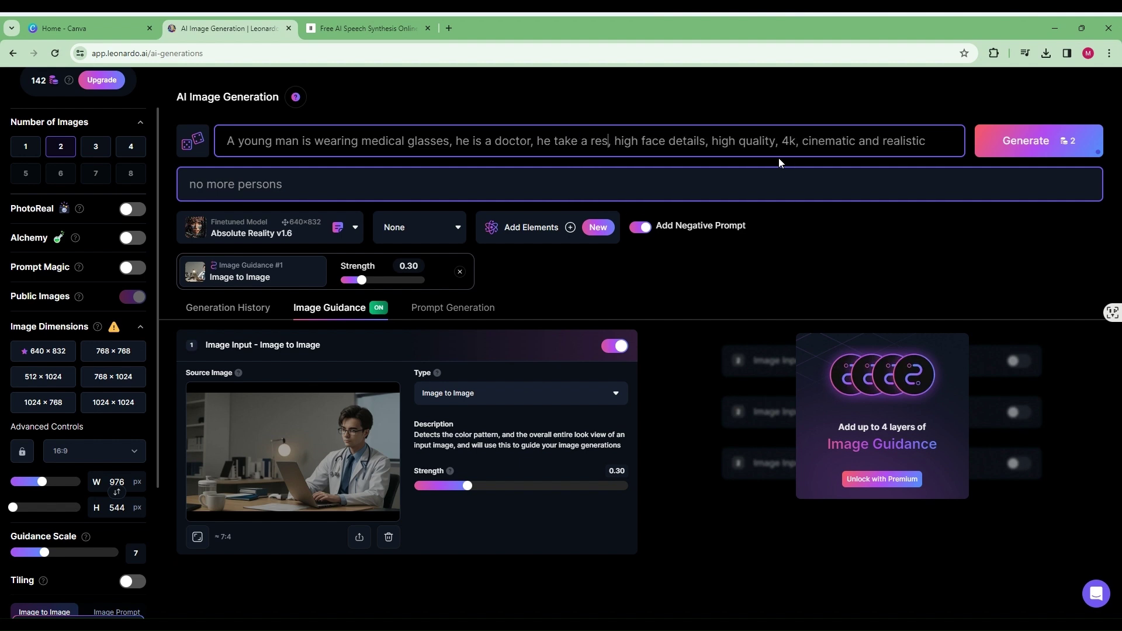
type(" ands dr")
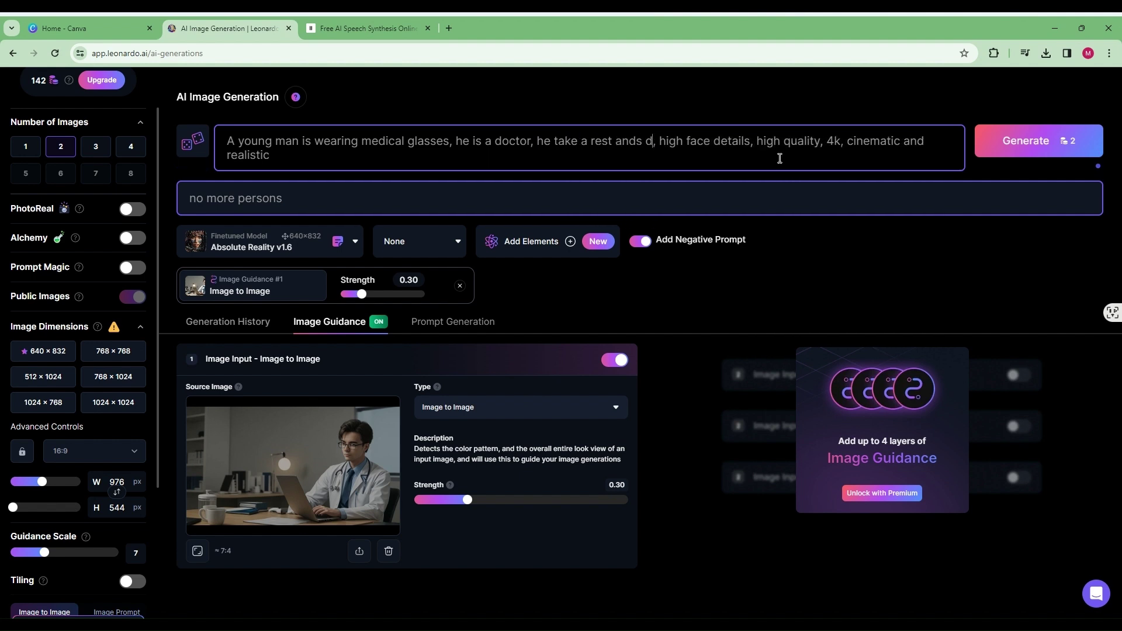
type("ink coffee")
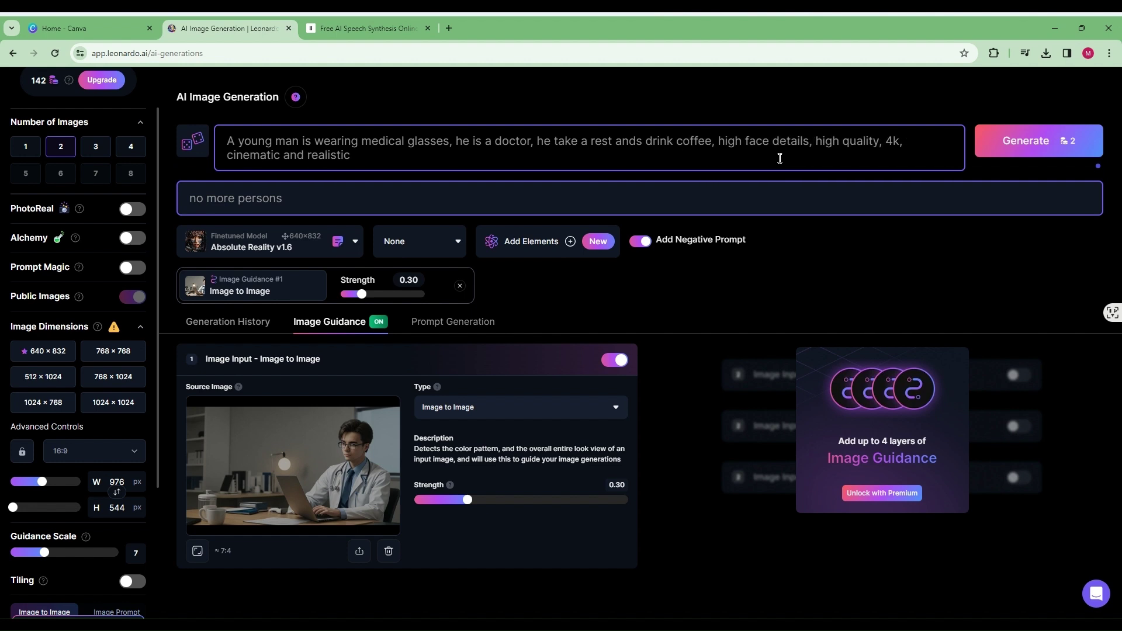
right_click(638, 140)
left_click(630, 157)
key("BackSpace")
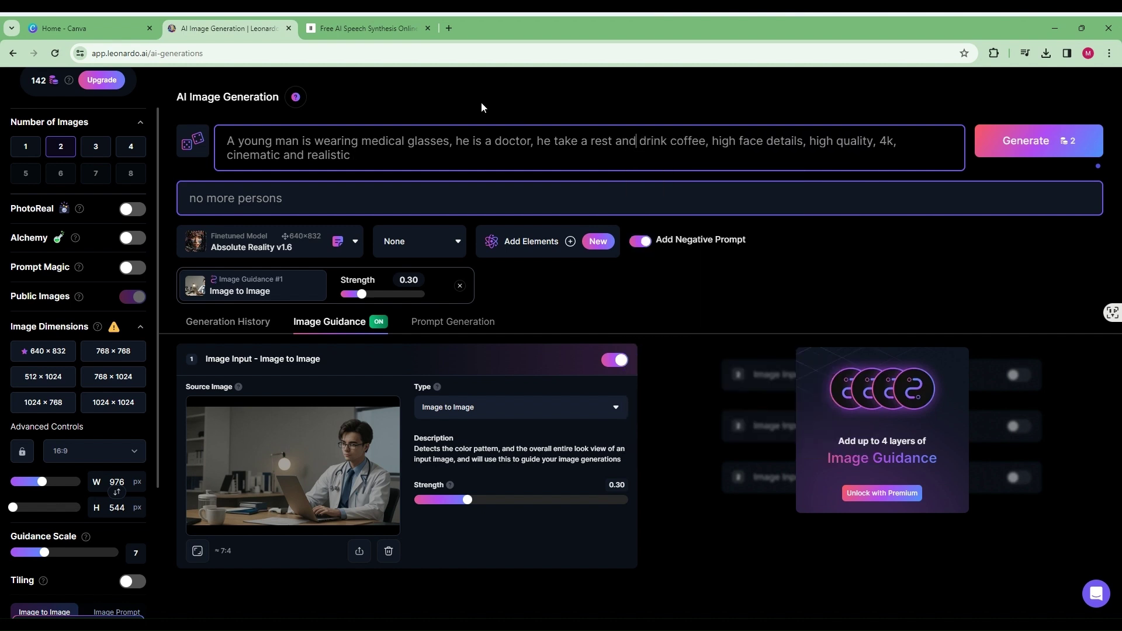
left_click(1031, 146)
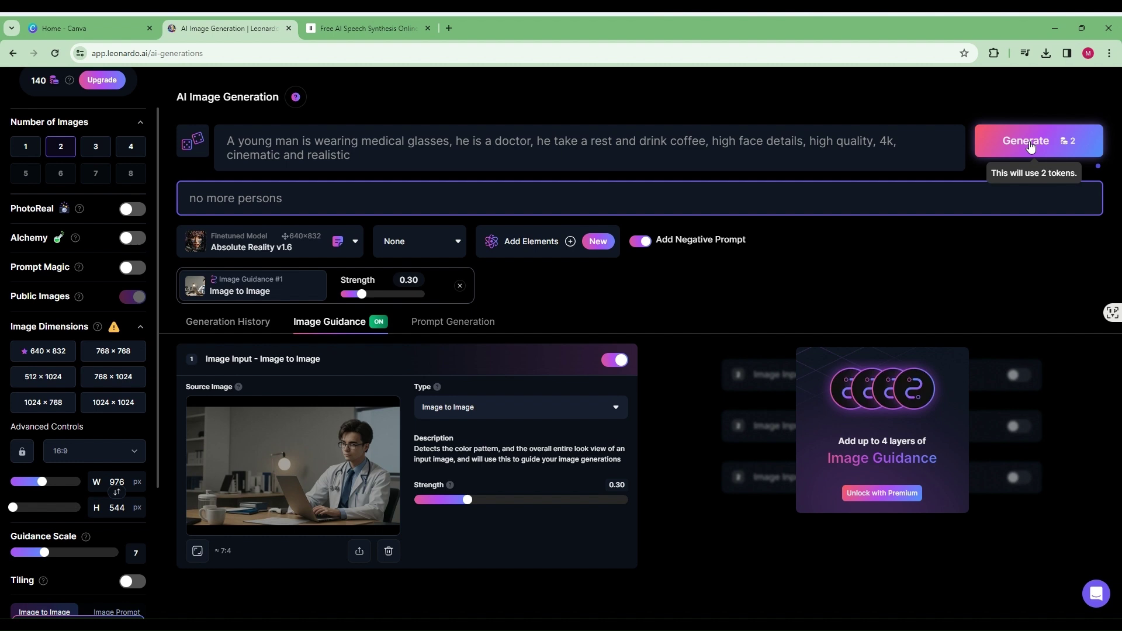
- Set the Image to Image guidance strength to 0.33 and generate the coffee-break images again
left_click_drag(524, 501, 481, 510)
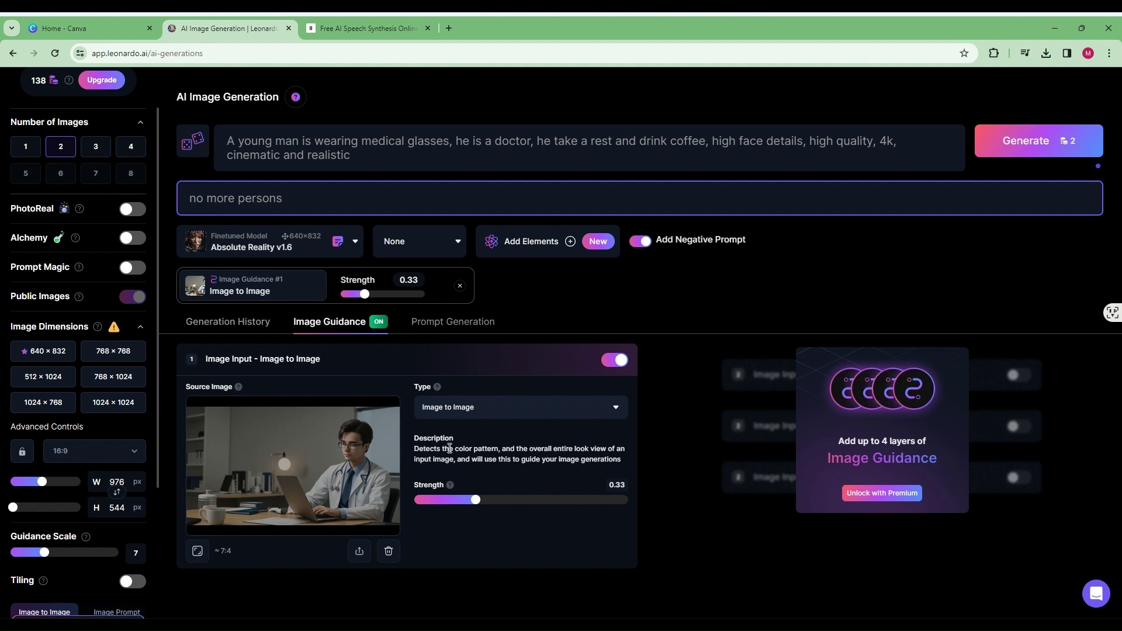
left_click_drag(484, 506, 487, 506)
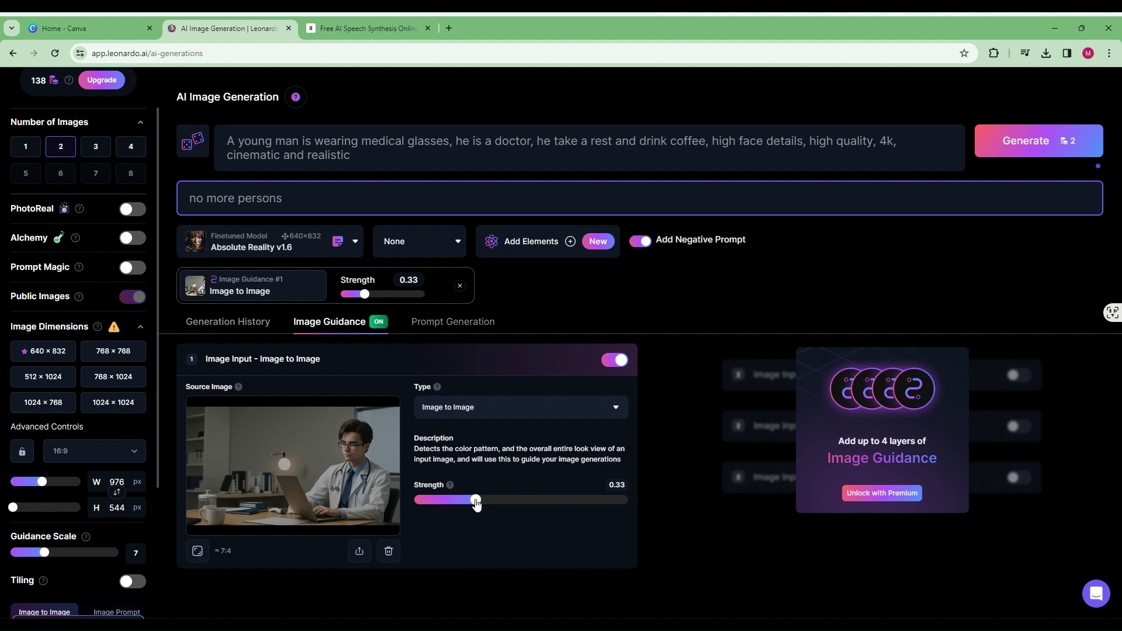
left_click(1001, 151)
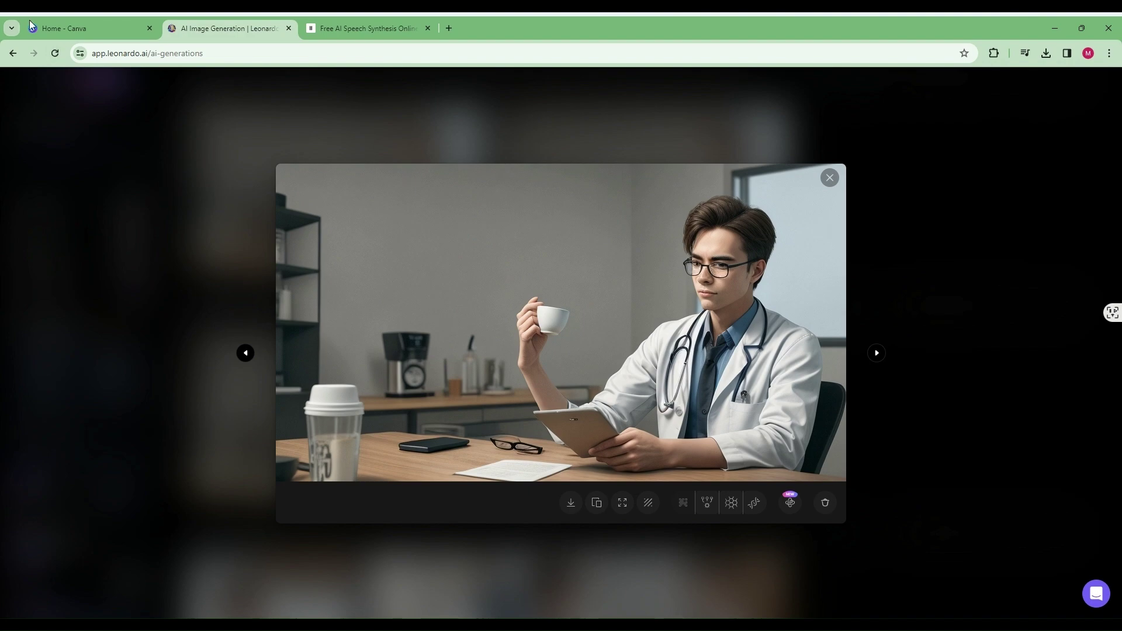
- Switch to Canva and look through the recent designs on its home page
left_click(72, 28)
left_click(226, 27)
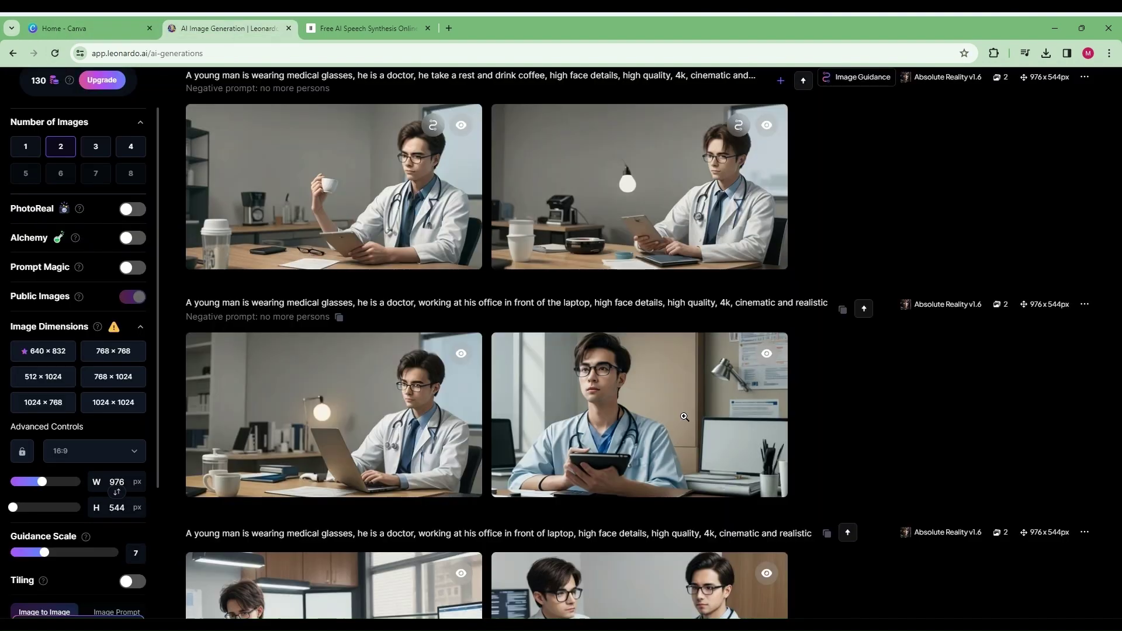
key("Escape")
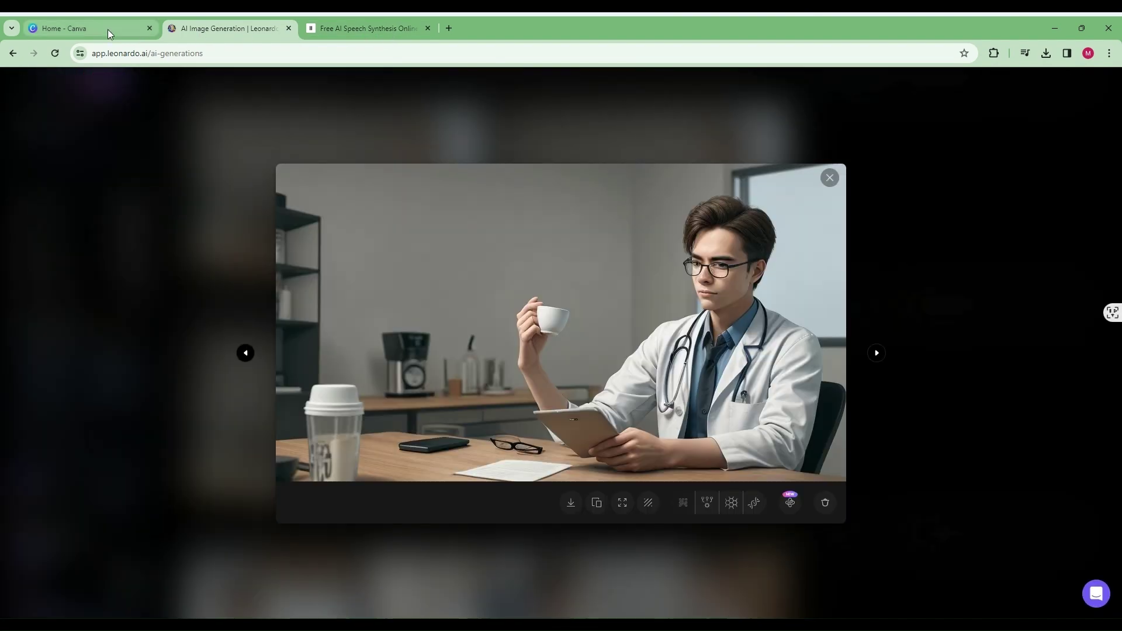
left_click(97, 30)
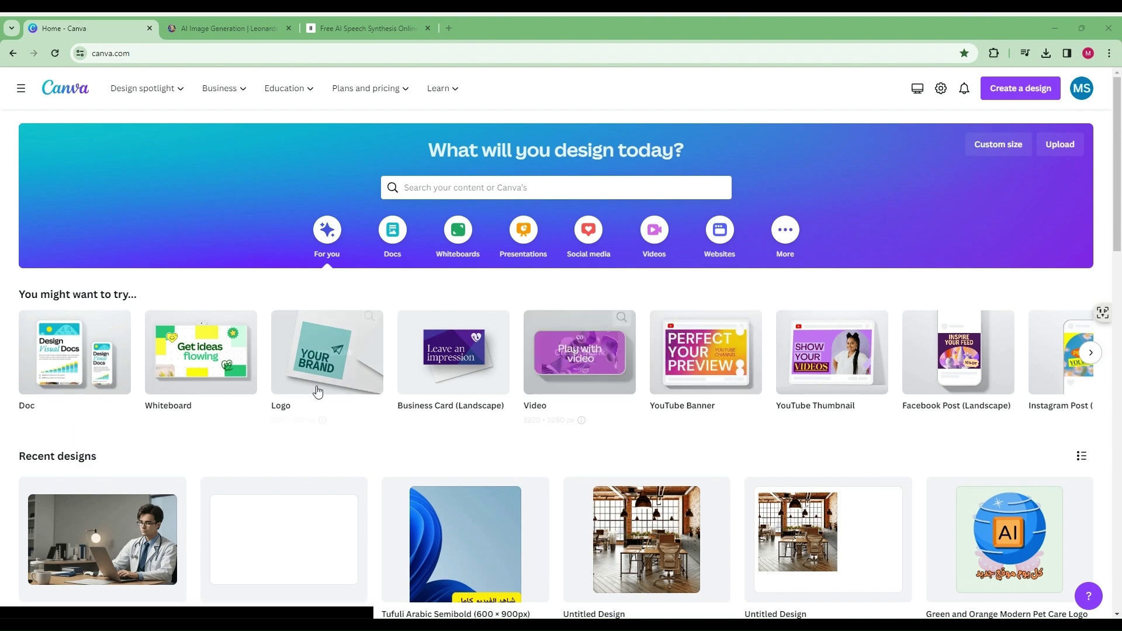
scroll(300, 465, "down", 3)
scroll(544, 416, "down", 6)
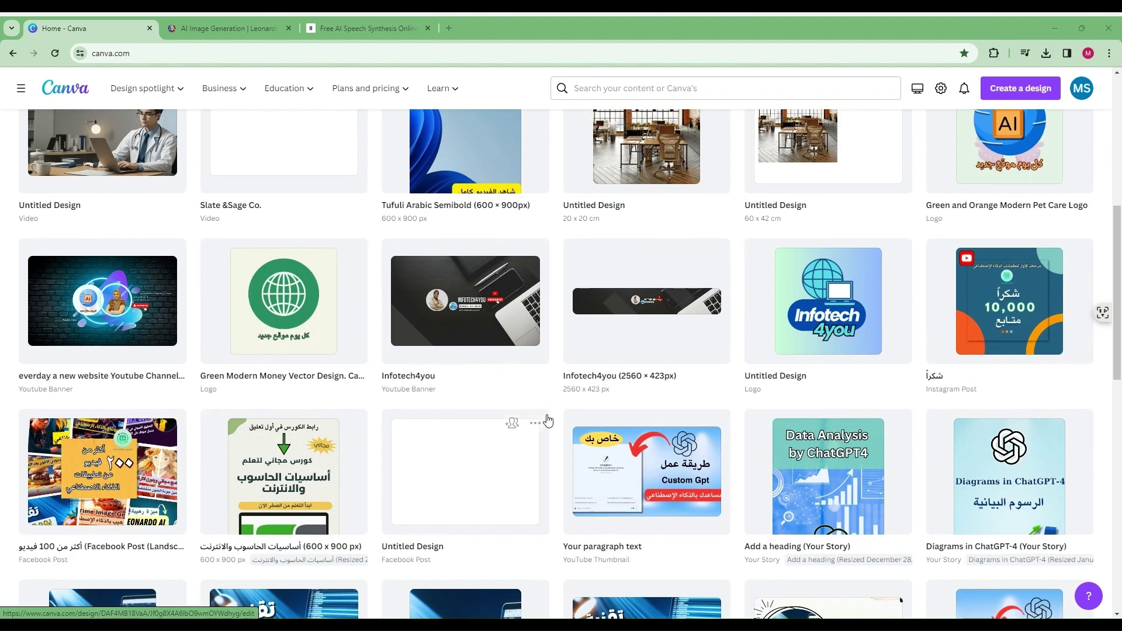
scroll(701, 386, "down", 3)
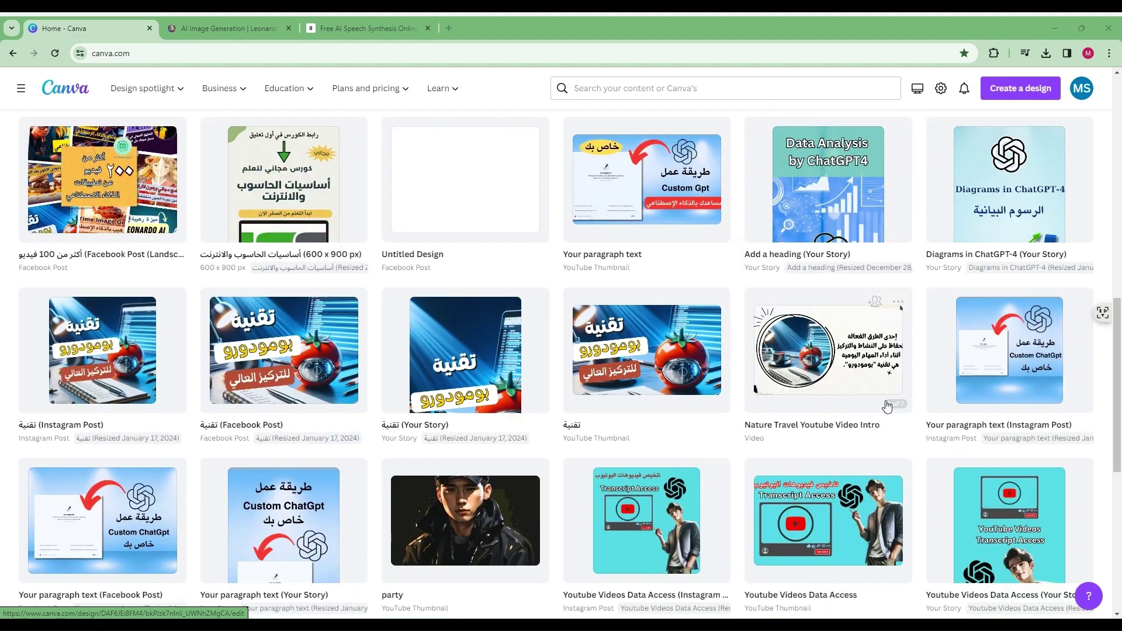
- Open the "Nature Travel Youtube Video Intro" video design and look through its first four pages along the timeline
left_click(854, 352)
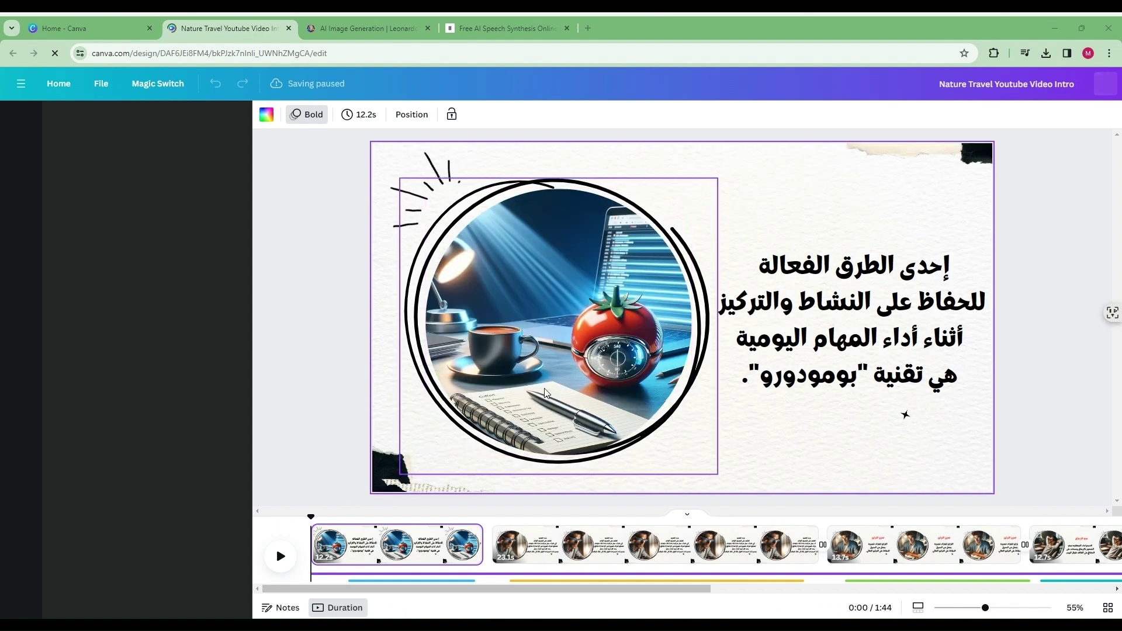
left_click(658, 541)
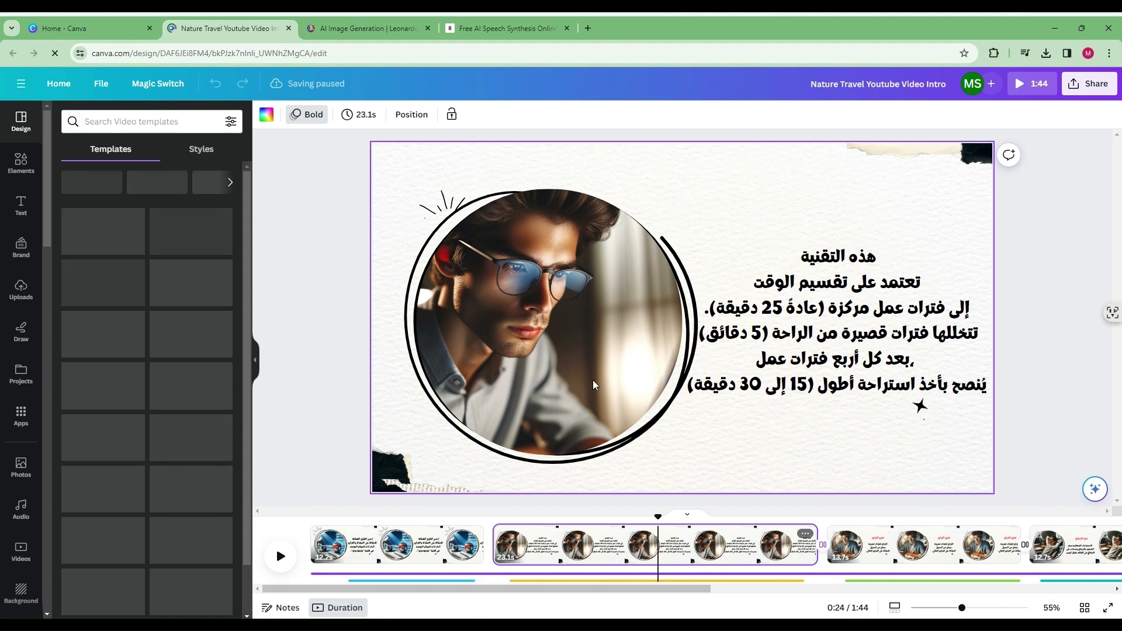
left_click(885, 530)
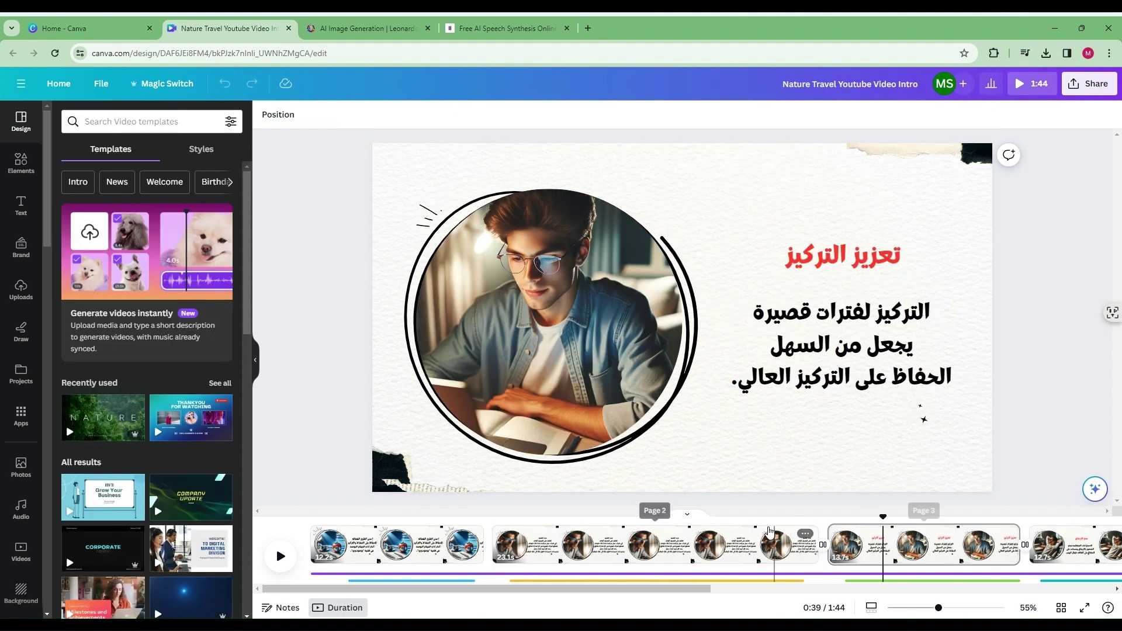
left_click(735, 531)
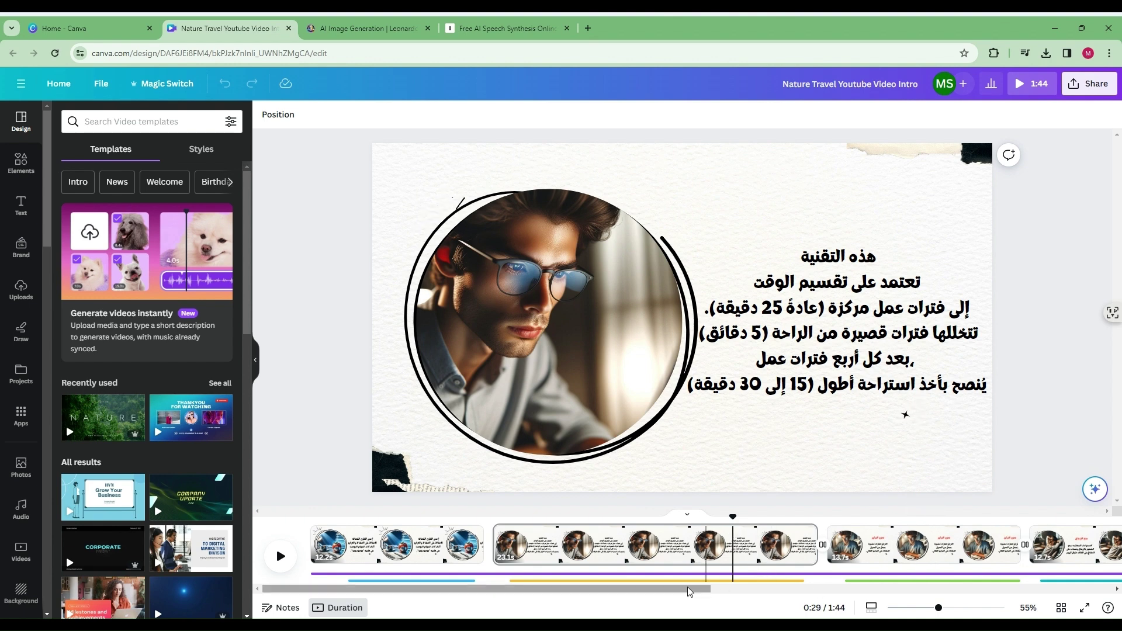
left_click_drag(687, 594, 837, 593)
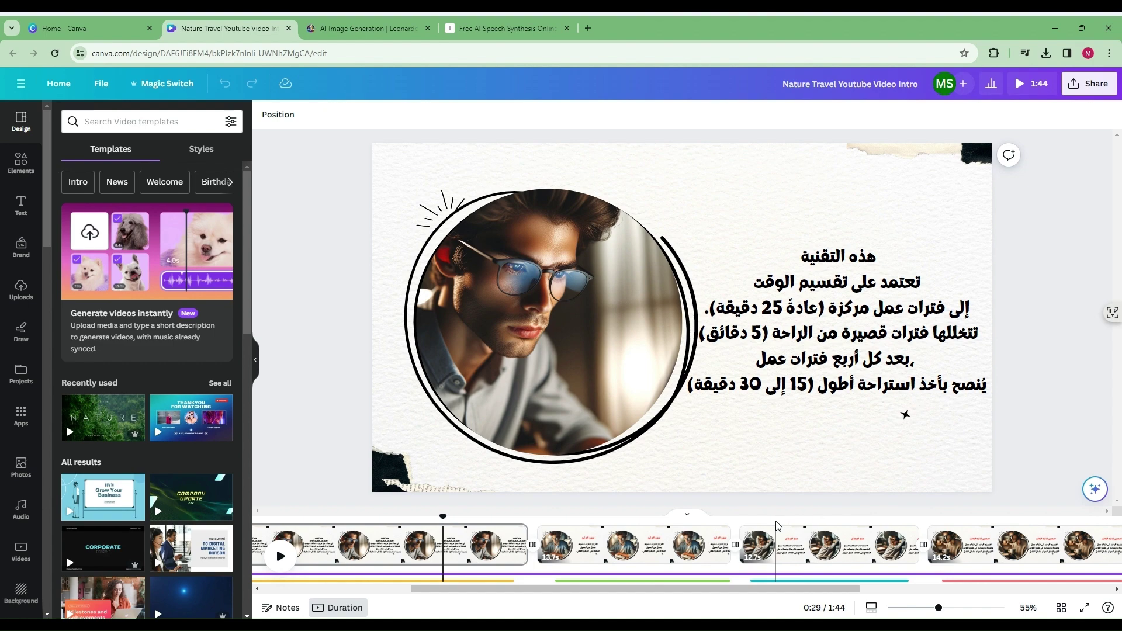
left_click_drag(445, 517, 863, 530)
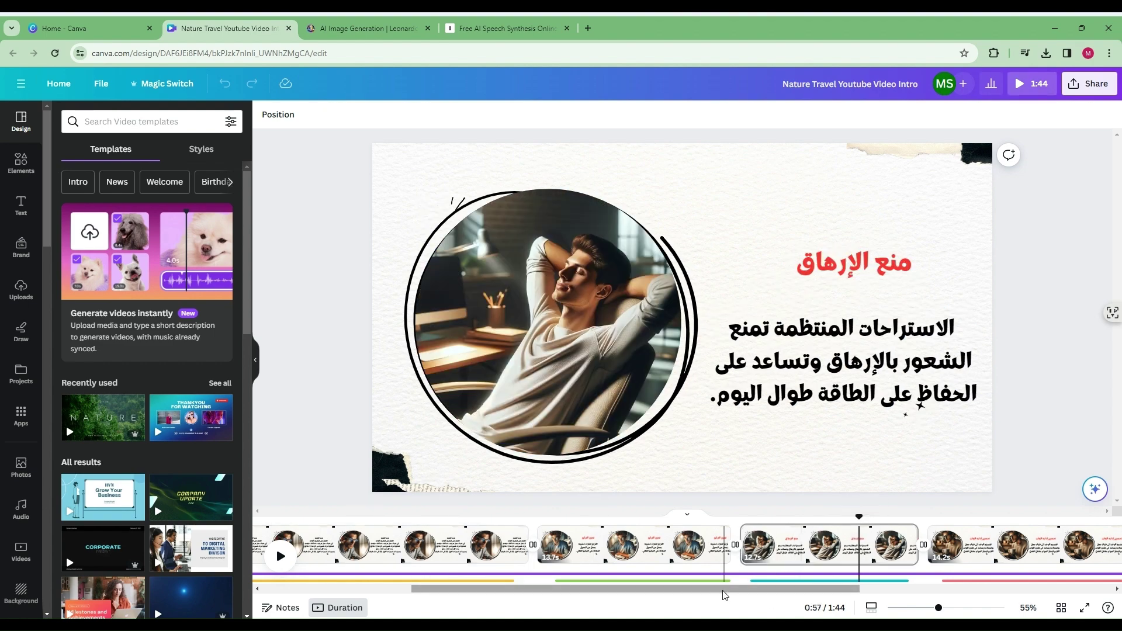